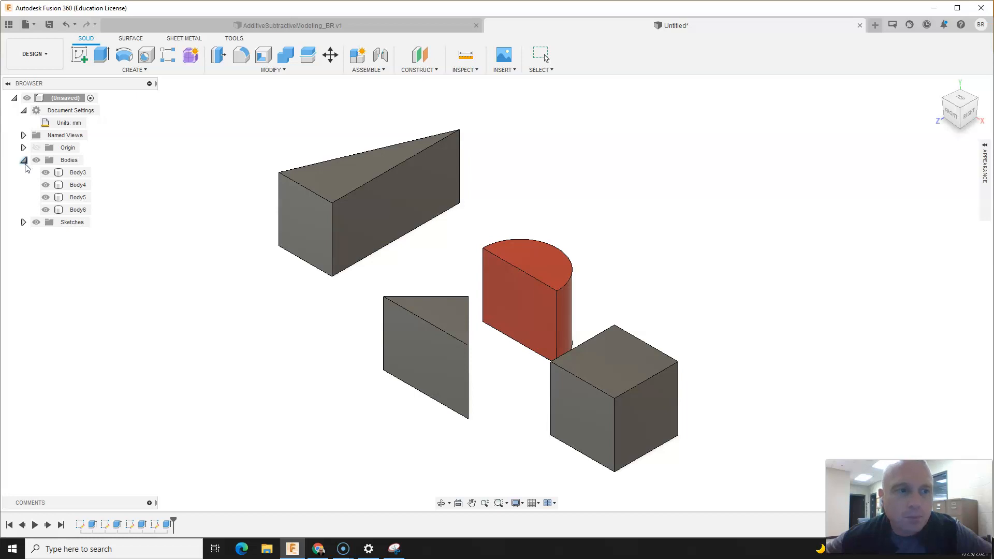
Step: Apply the Paint - Enamel Glossy (Blue) appearance from the library to Body4, the small triangular prism
left_click(23, 160)
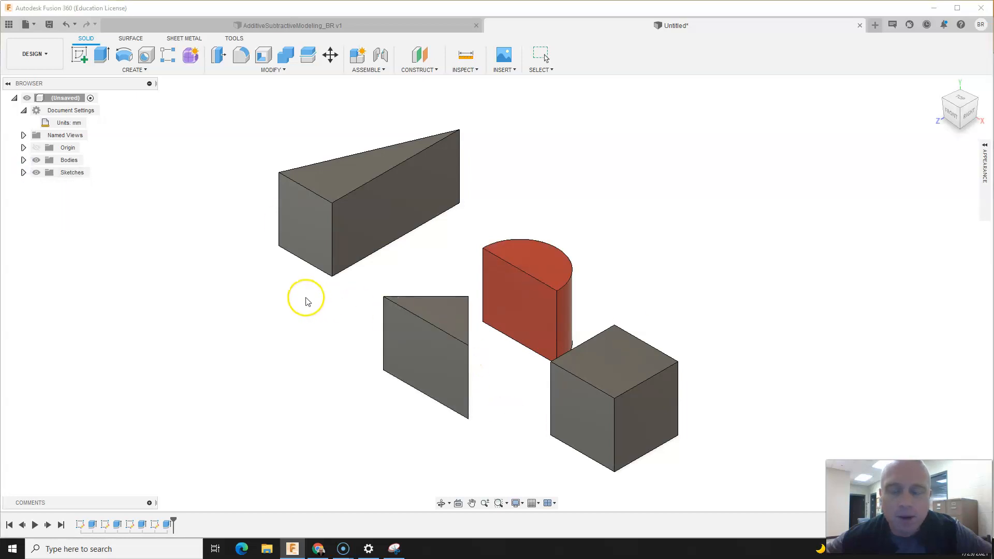
scroll(337, 298, "down", 2)
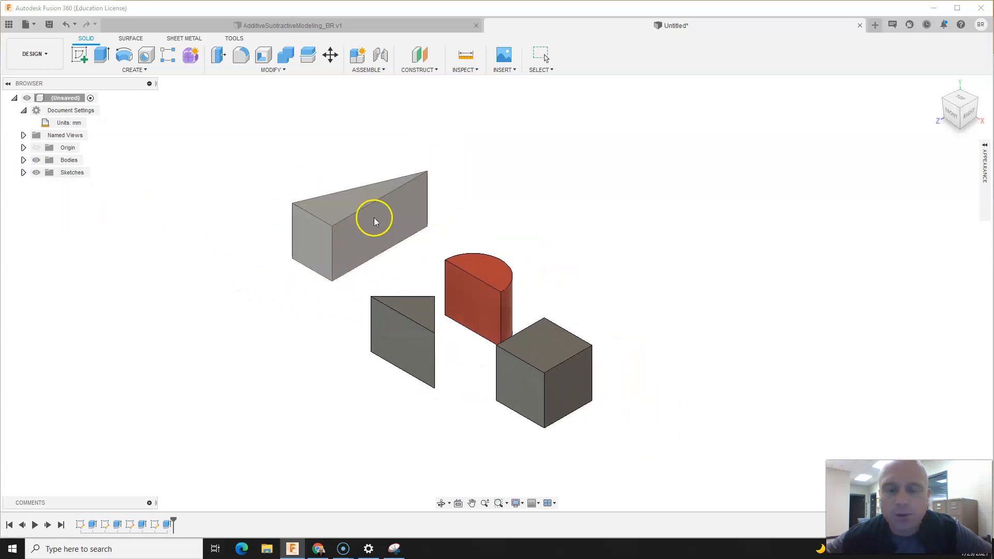
left_click(23, 161)
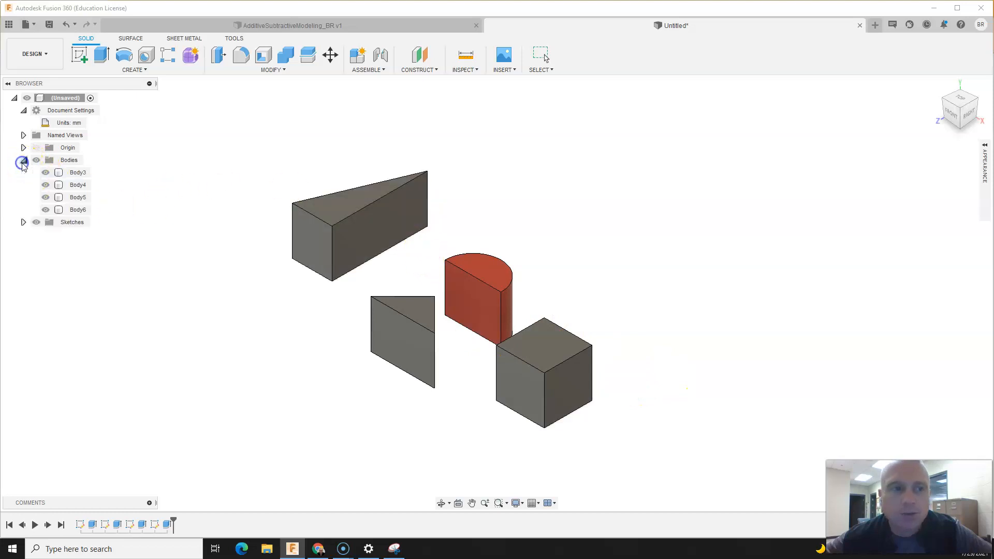
left_click(78, 190)
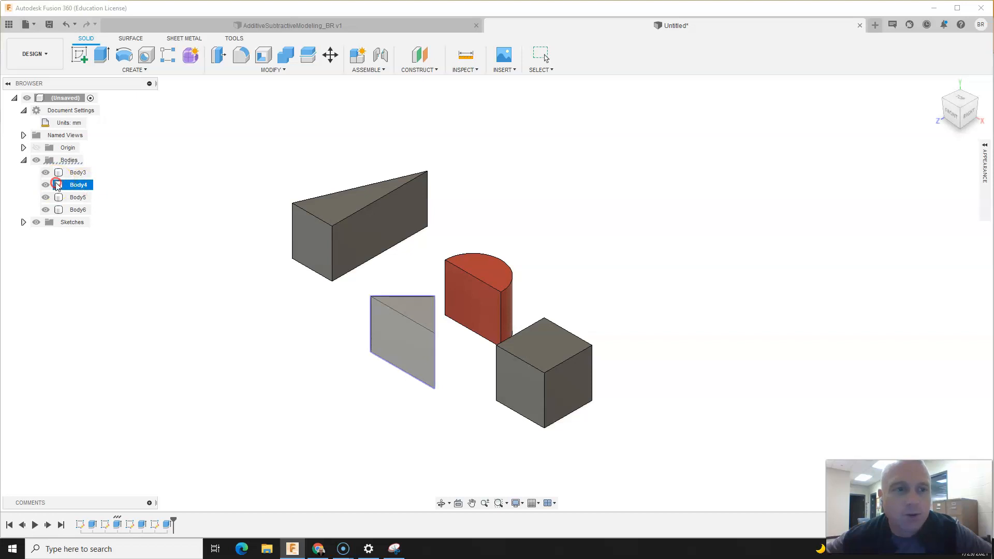
right_click(58, 186)
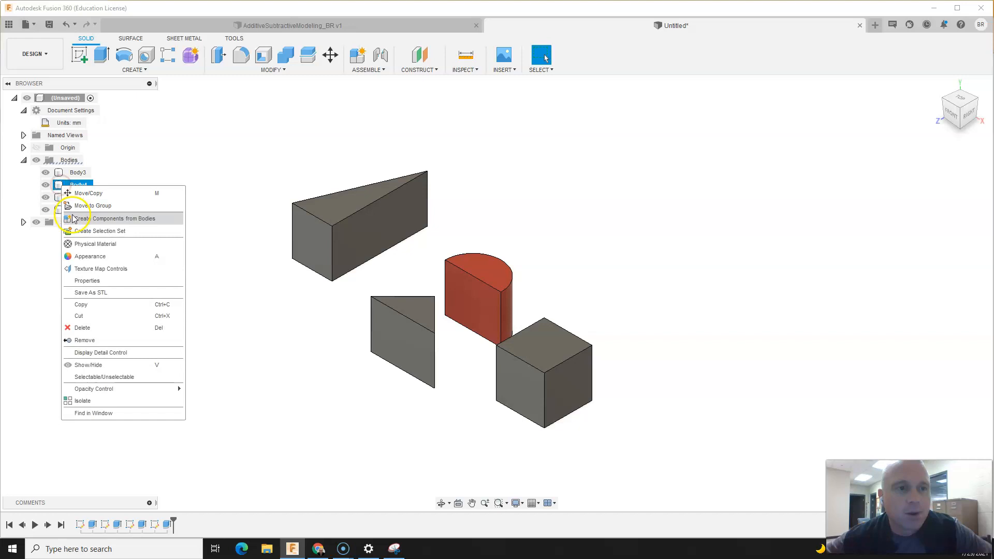
left_click(86, 258)
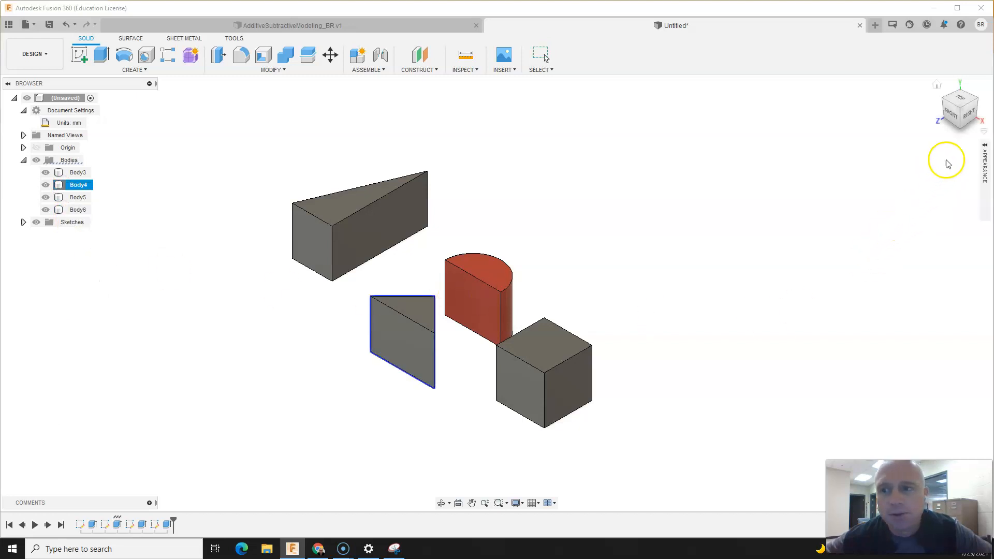
left_click(987, 151)
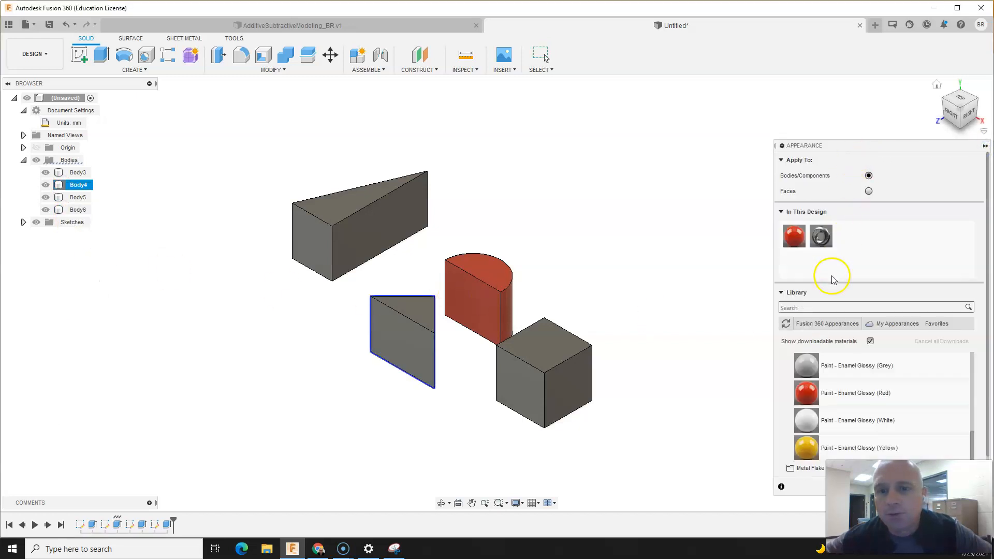
scroll(816, 357, "up", 4)
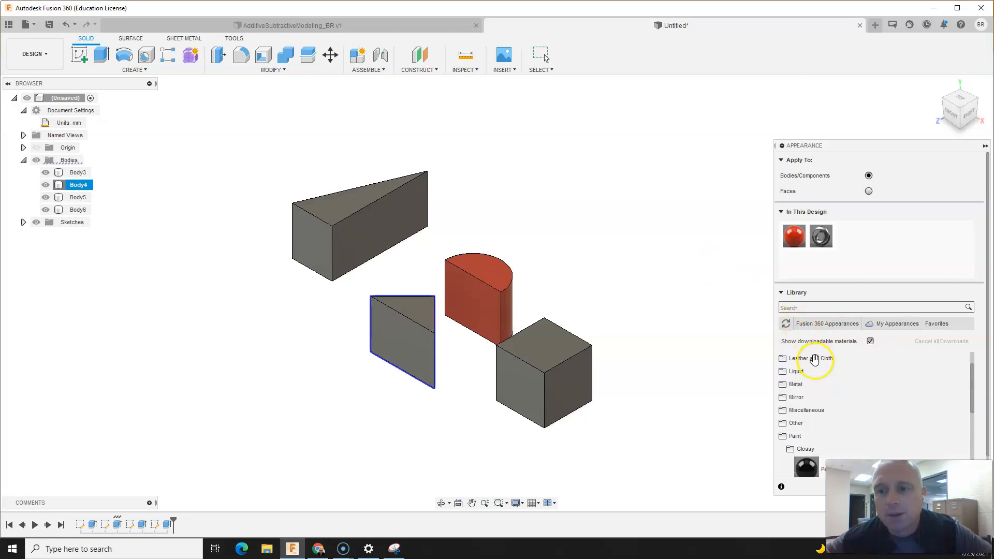
scroll(800, 419, "up", 1)
scroll(802, 393, "down", 2)
scroll(805, 389, "down", 1)
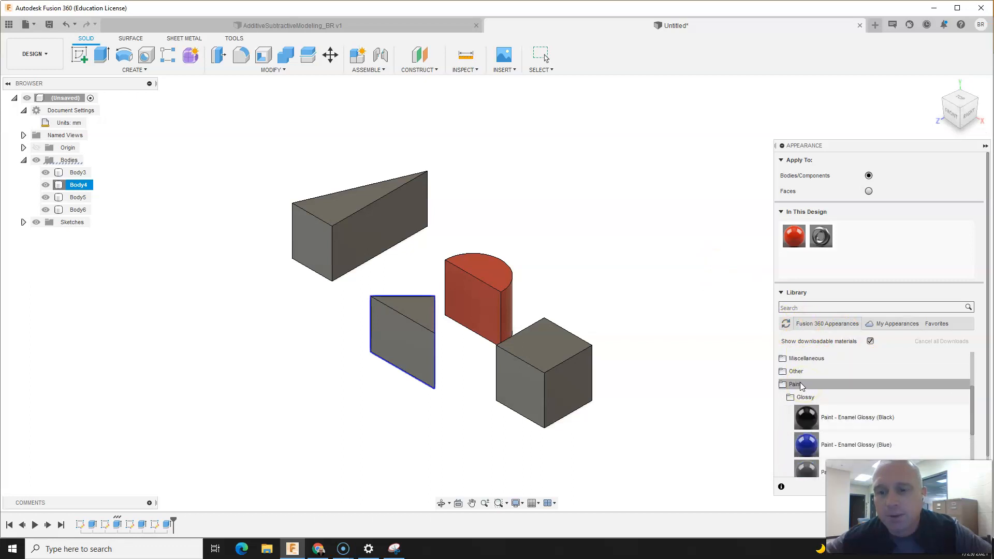
left_click(802, 381)
left_click(799, 435)
scroll(821, 414, "down", 5)
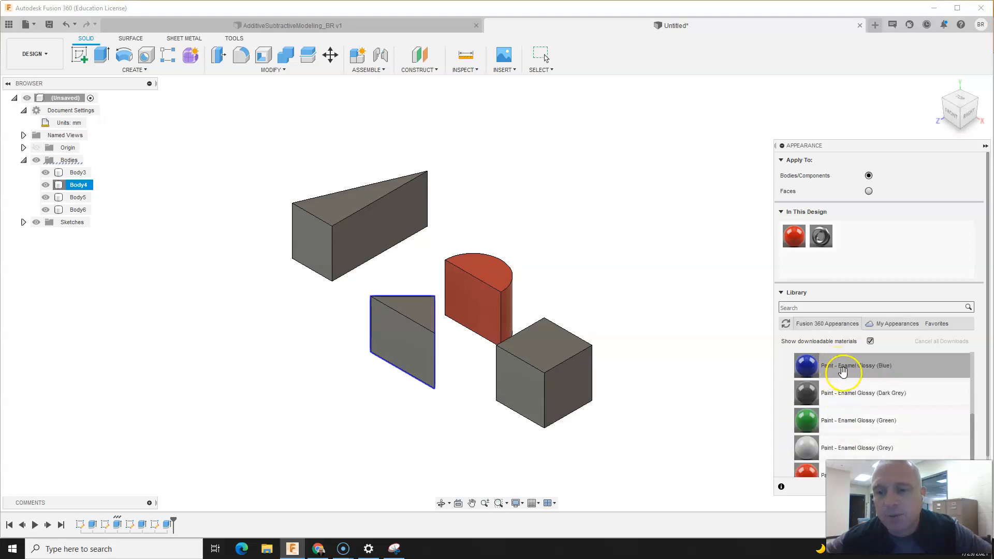
left_click_drag(844, 369, 70, 186)
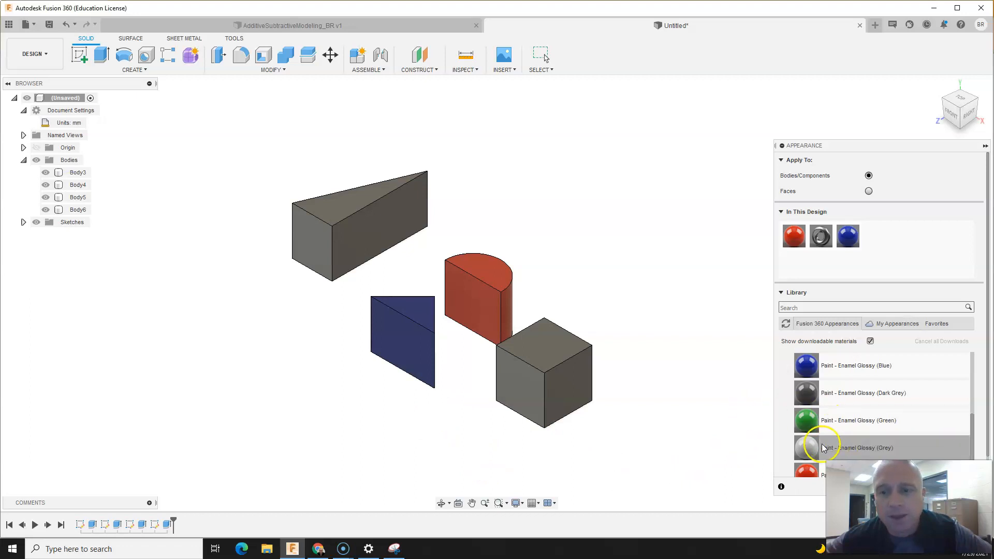
Step: Apply Enamel Glossy green paint to the cube and yellow paint to the long wedge, and collapse the appearance library
left_click_drag(811, 427, 535, 351)
scroll(871, 424, "down", 3)
left_click_drag(806, 365, 332, 232)
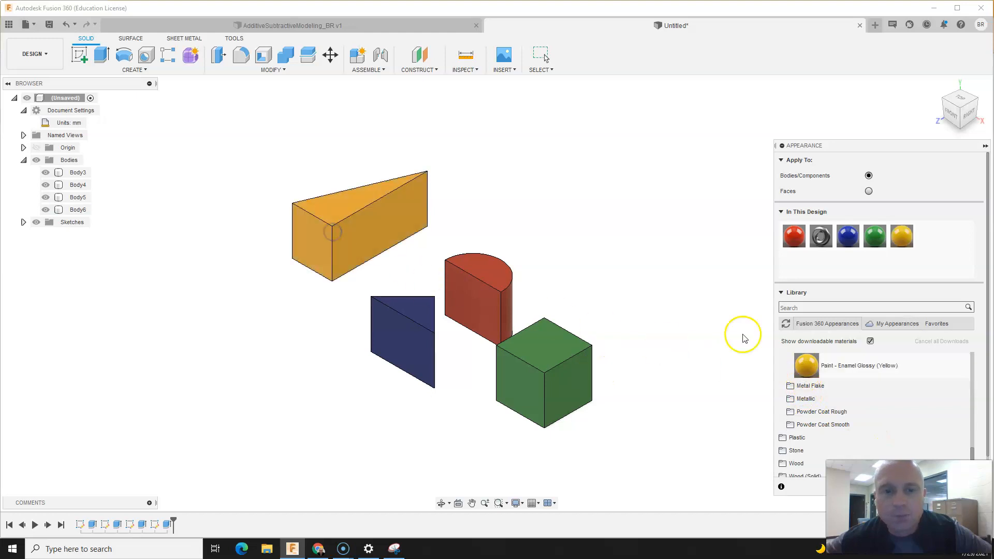
left_click(985, 147)
scroll(223, 344, "down", 2)
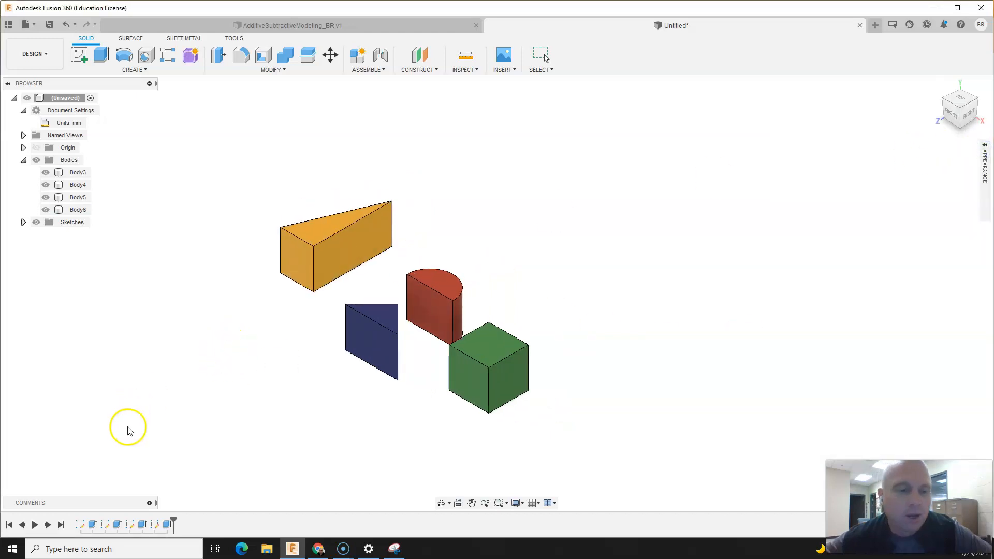
left_click(18, 533)
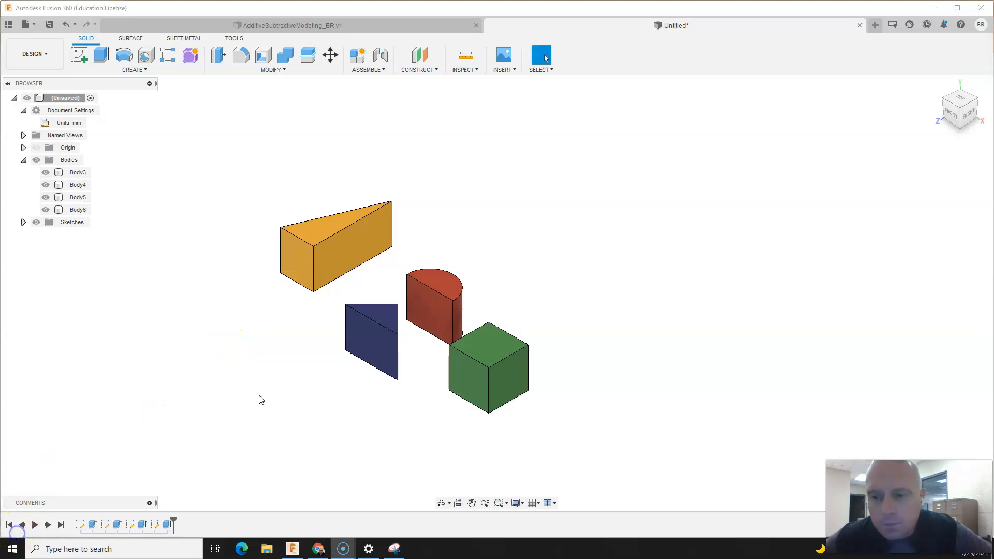
scroll(290, 280, "down", 1)
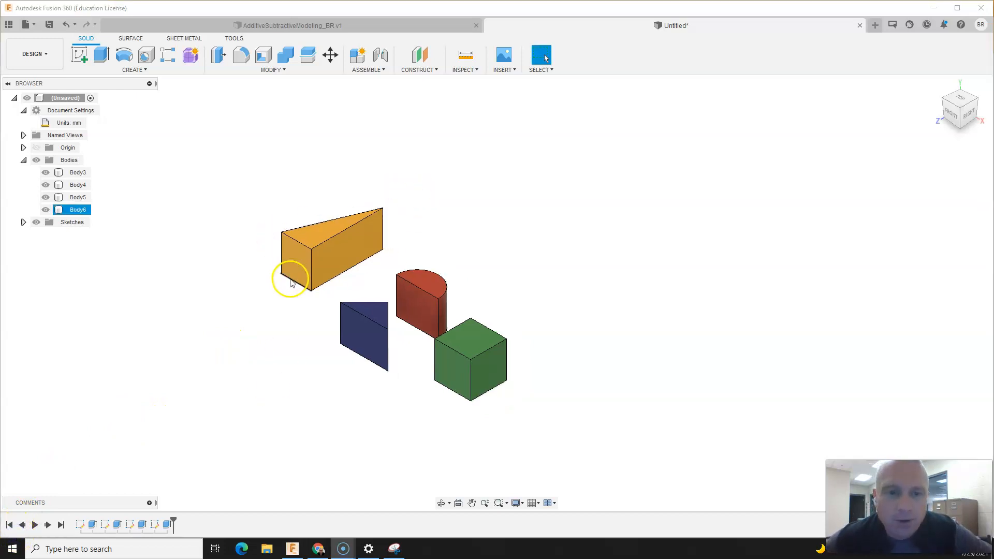
scroll(288, 280, "up", 2)
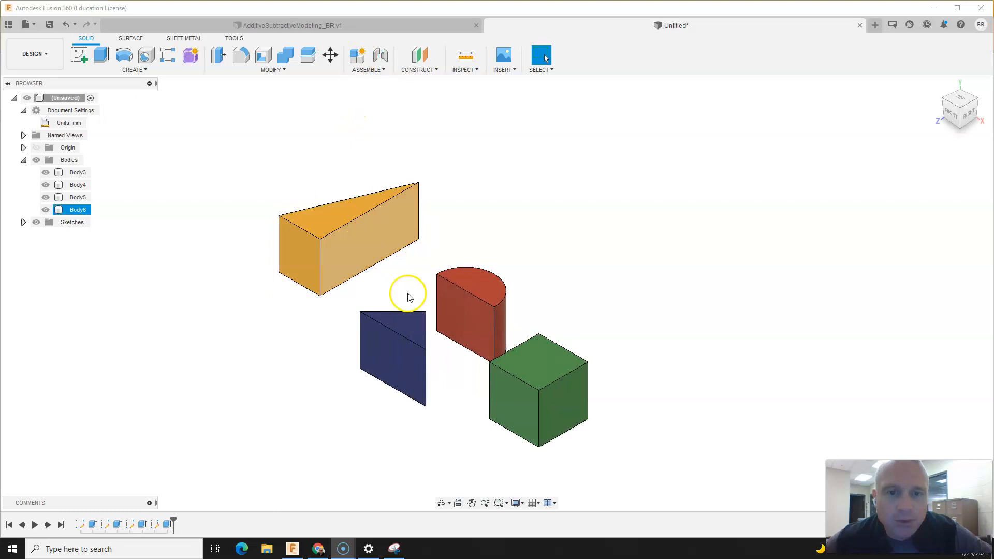
left_click(472, 296)
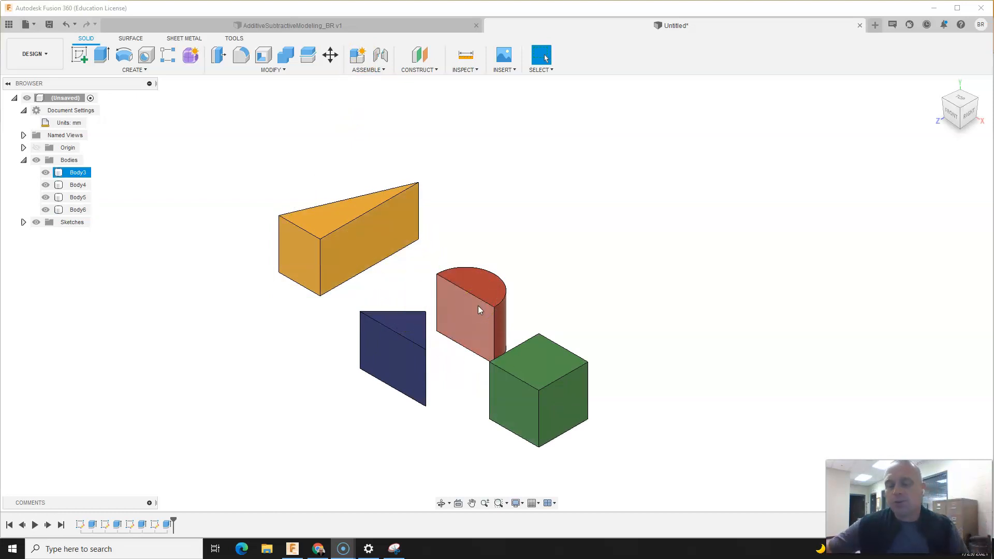
left_click(415, 266)
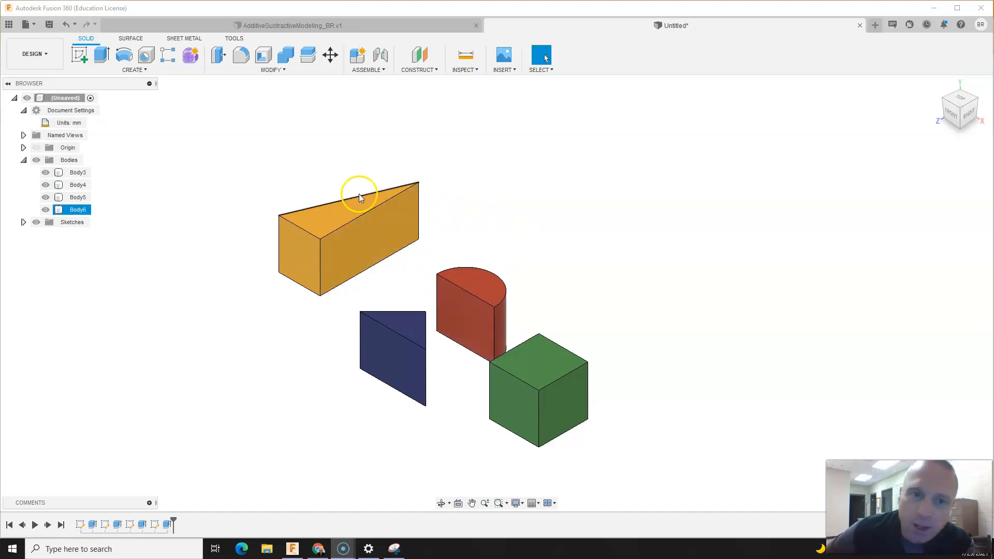
left_click(75, 173)
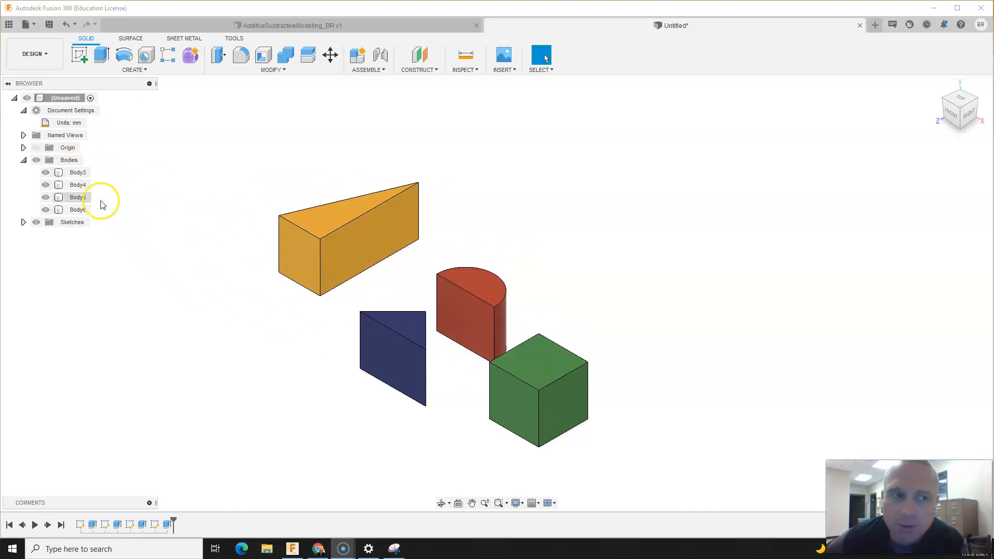
Step: Create a component from Body3, the red half-cylinder
left_click(59, 179)
right_click(60, 180)
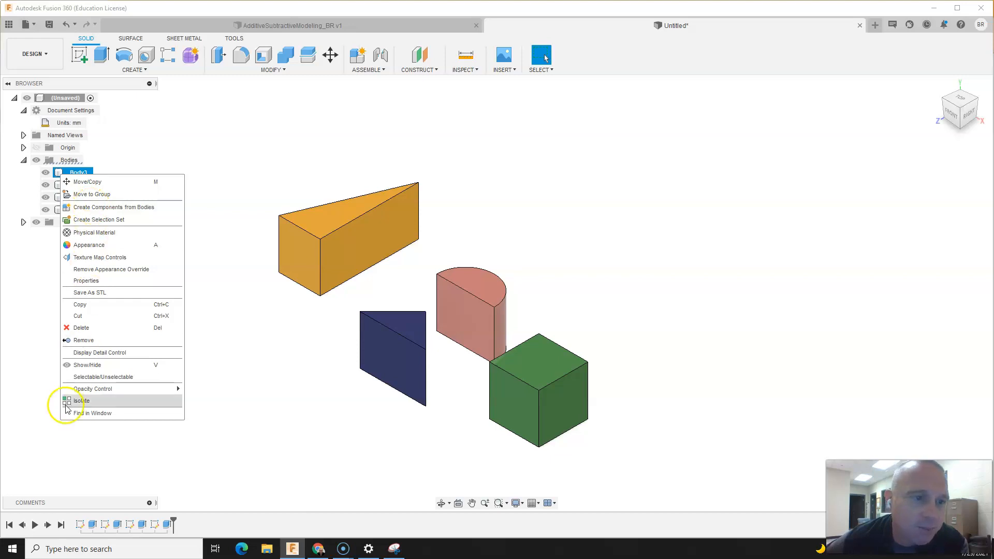
right_click(72, 175)
left_click(73, 175)
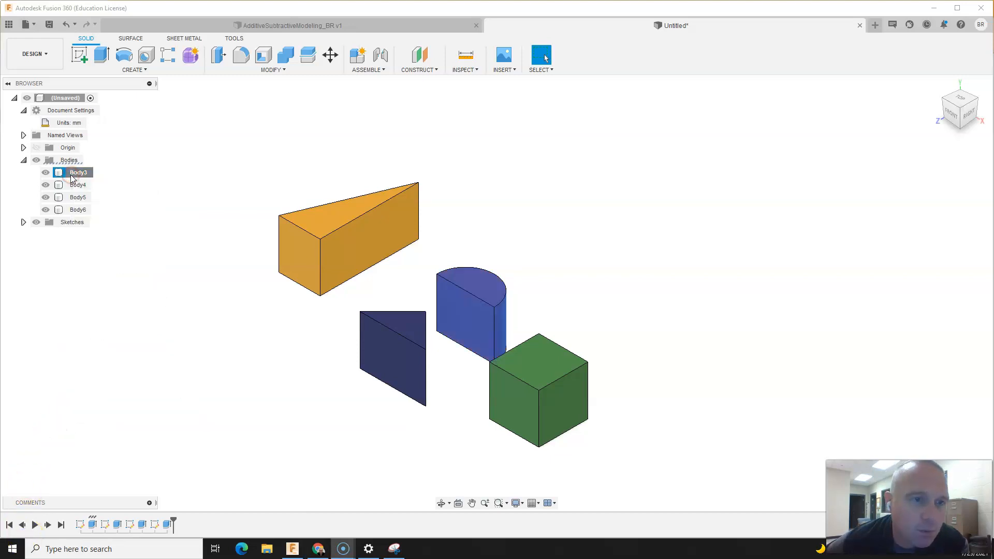
right_click(74, 175)
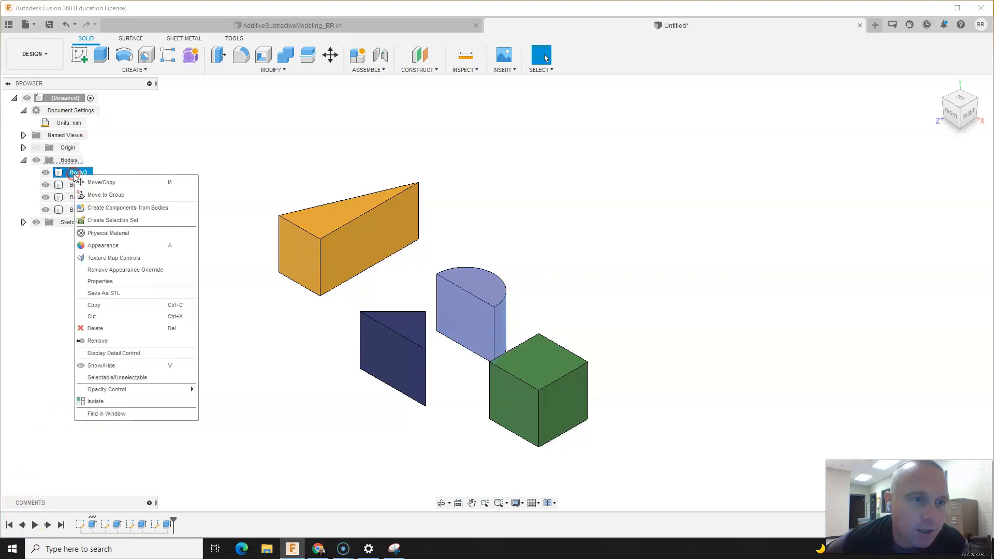
left_click(90, 208)
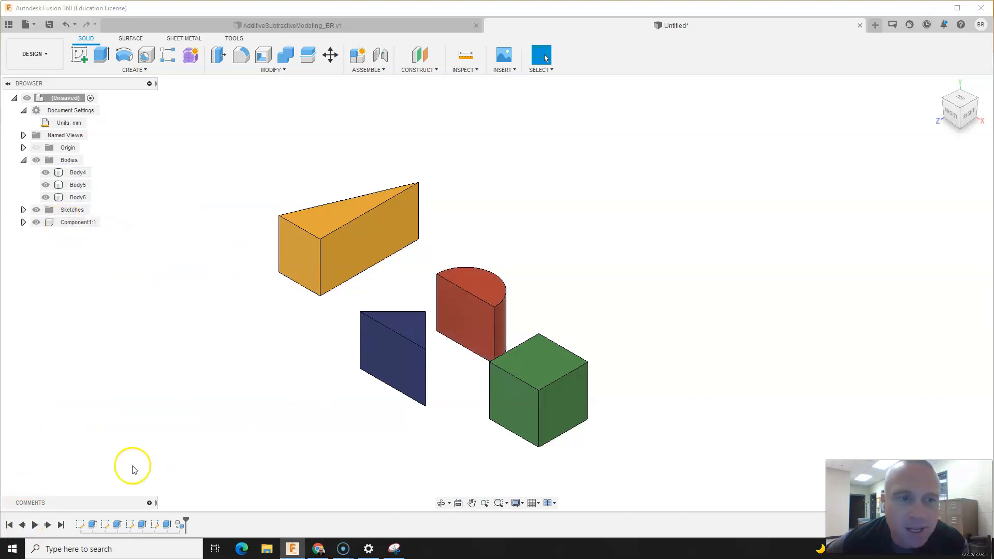
Step: Convert the remaining bodies, Body4, Body5 and Body6, into separate components one at a time
right_click(80, 175)
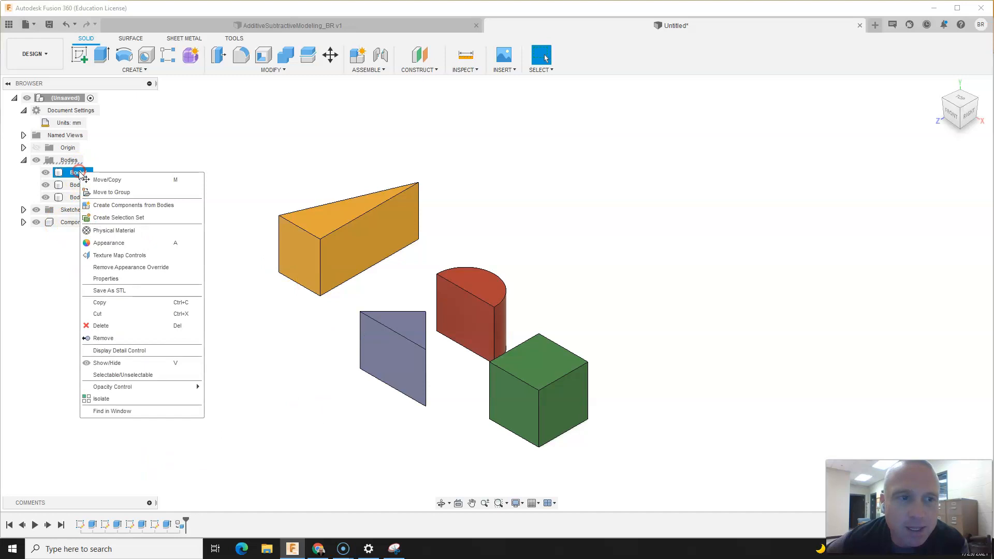
left_click(92, 204)
right_click(76, 173)
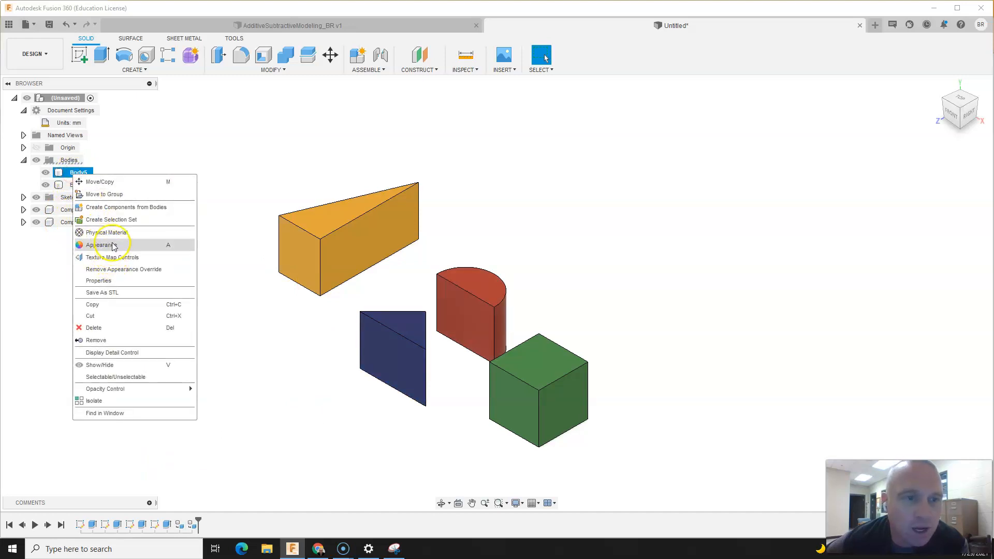
left_click(123, 207)
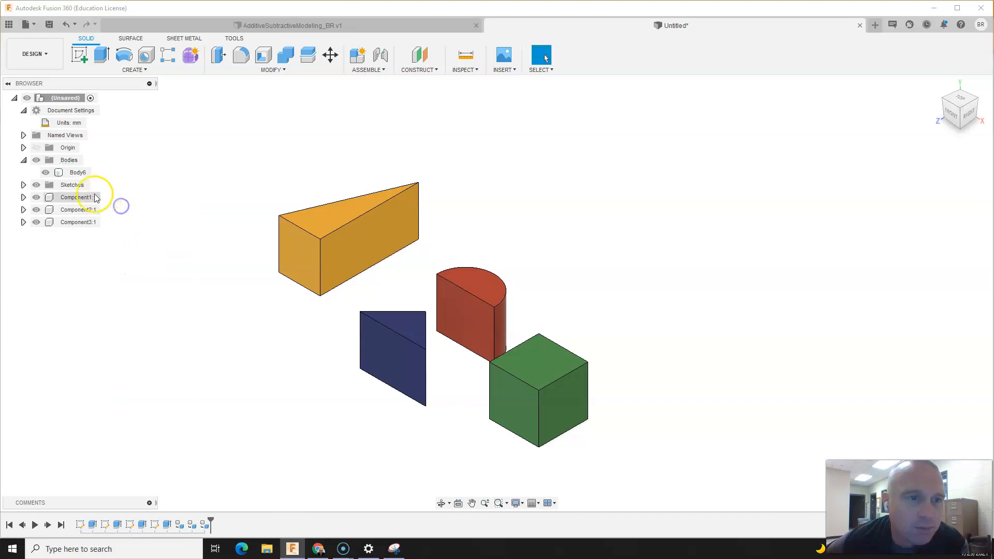
right_click(79, 173)
left_click(123, 207)
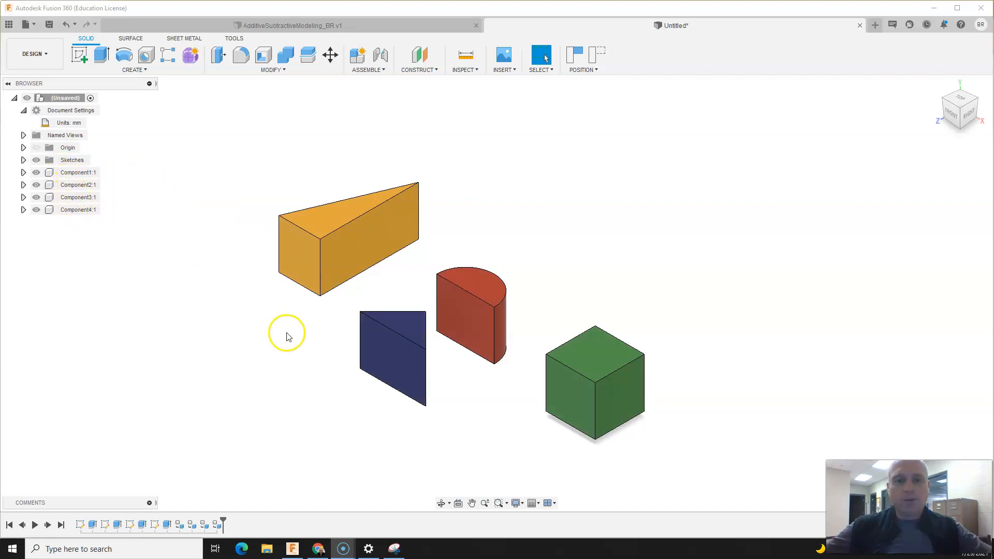
Step: Ground the green cube, Component3, and continue in its previous position without capturing the move
right_click(80, 198)
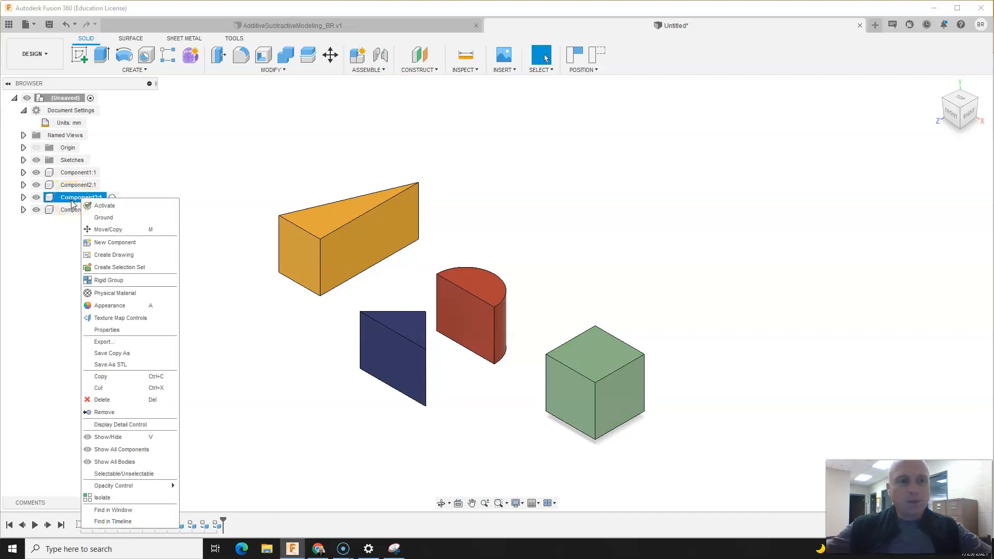
left_click(104, 206)
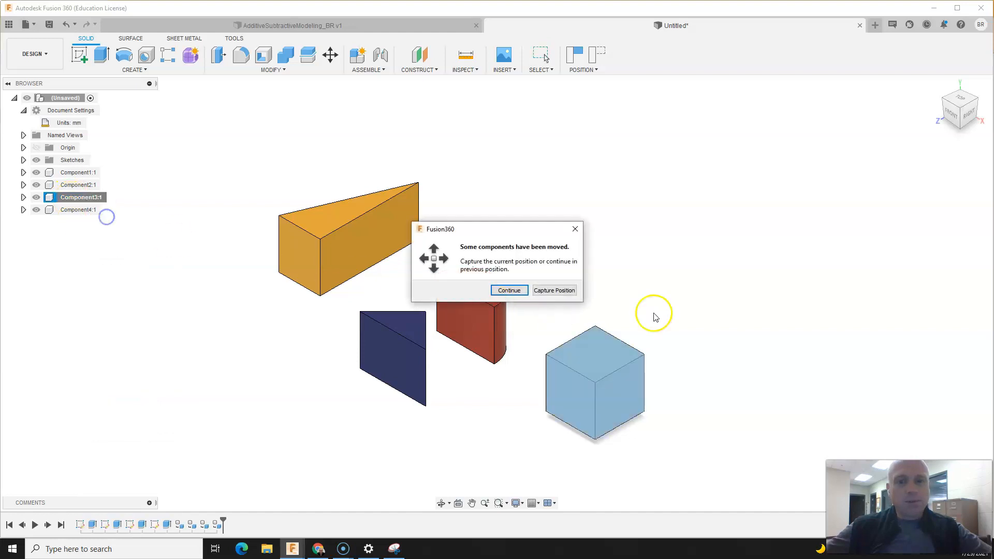
left_click(509, 291)
left_click(627, 269)
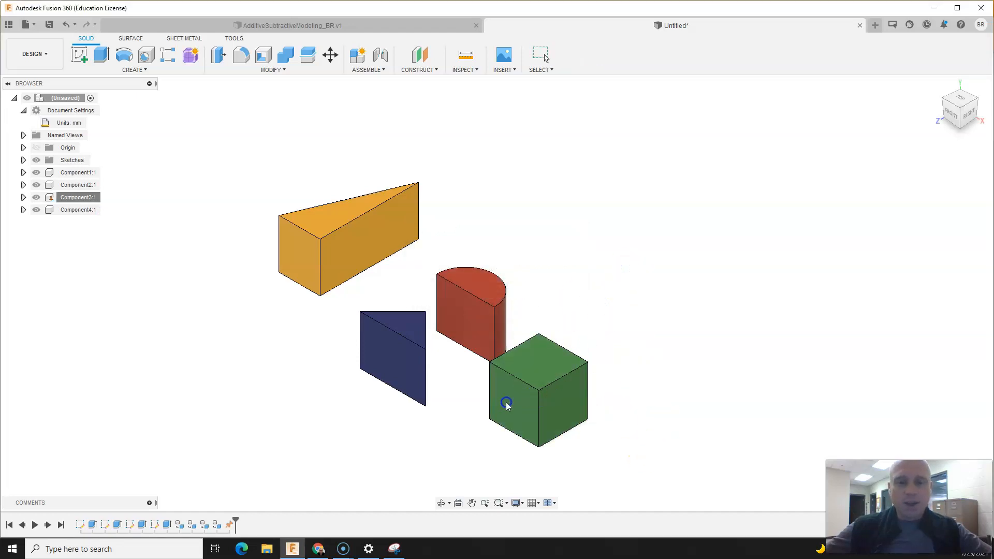
Step: Move the red half-cylinder, yellow wedge and blue prism freely away from the grounded cube so they are spread around it
left_click_drag(486, 313, 528, 220)
left_click_drag(393, 228, 385, 161)
left_click_drag(418, 338, 312, 306)
left_click_drag(528, 222, 585, 227)
left_click_drag(359, 176, 450, 215)
left_click_drag(308, 326, 314, 285)
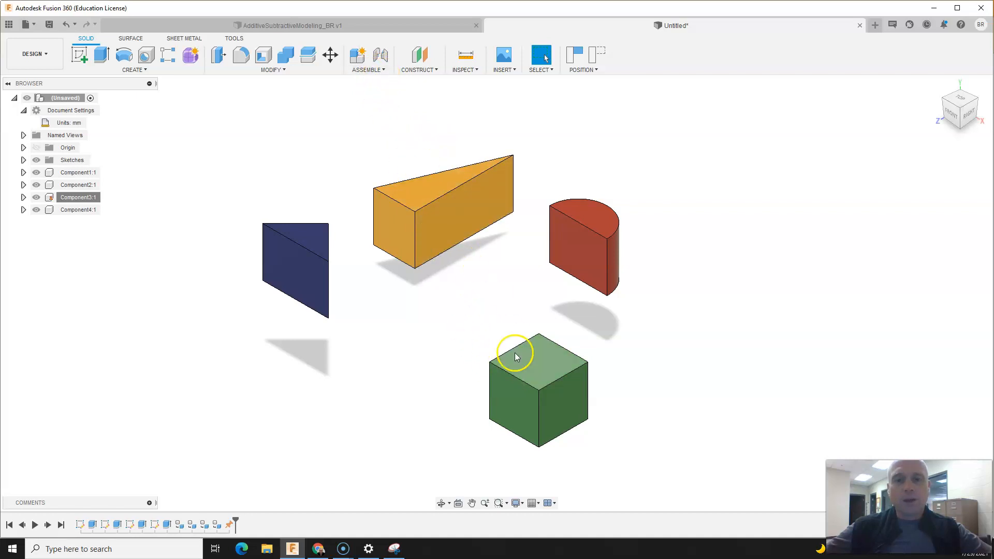
Step: Join the centre of the yellow wedge's end face to the centre of the green cube's top with a rigid joint at 90 degrees
left_click(384, 70)
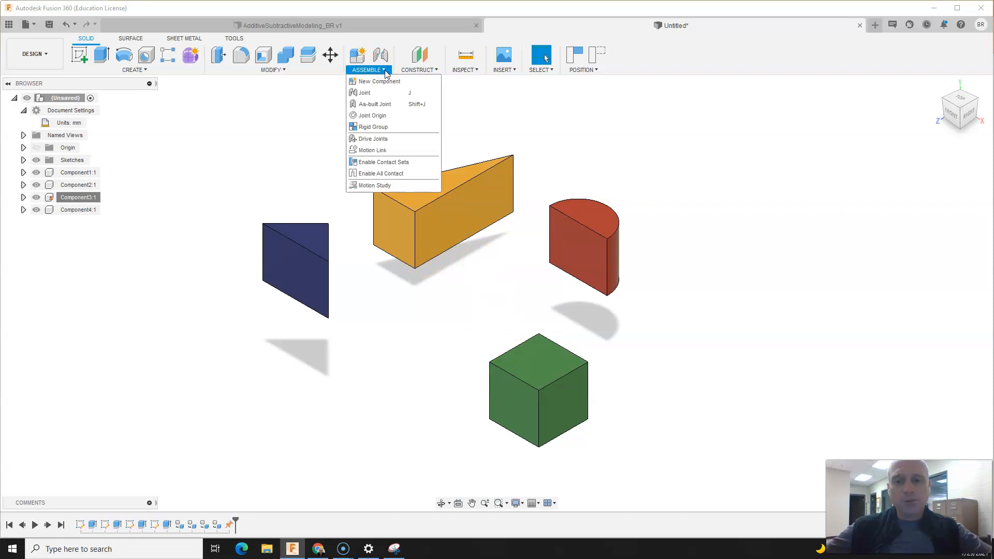
left_click(372, 93)
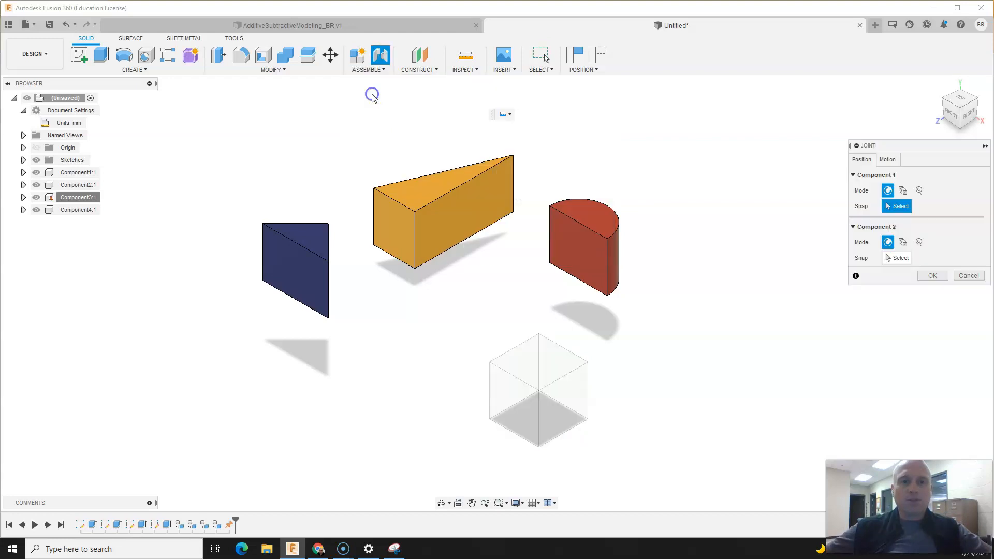
left_click(887, 161)
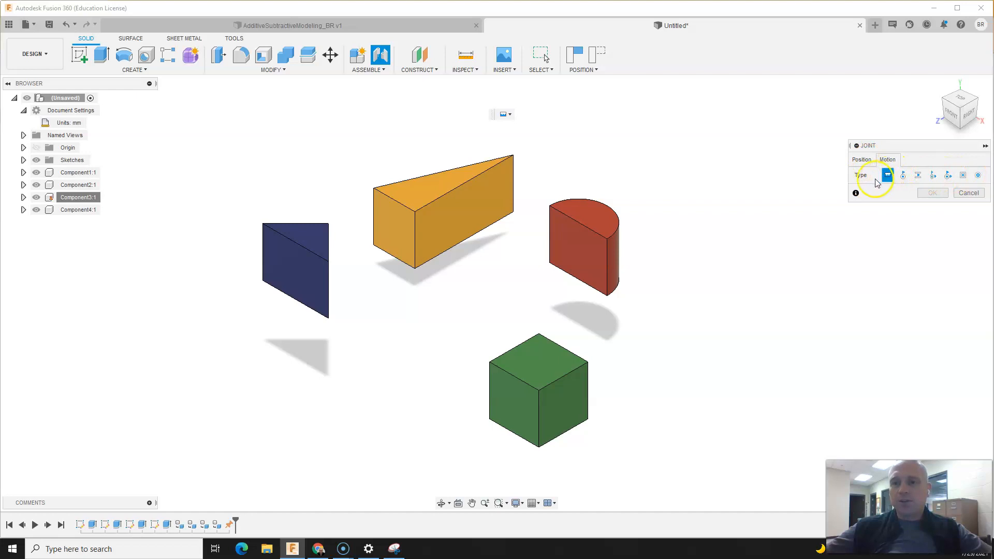
left_click(862, 160)
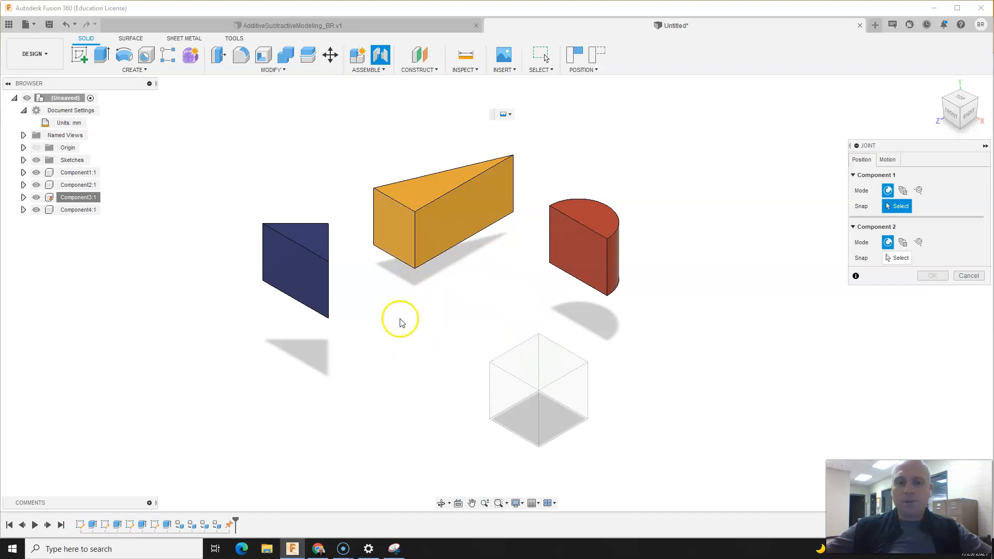
left_click(393, 230)
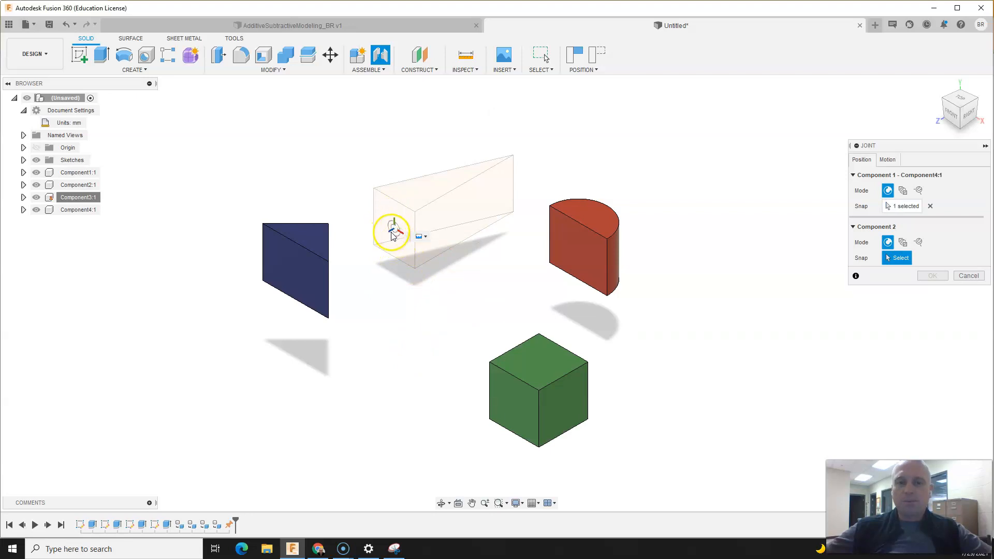
left_click(540, 364)
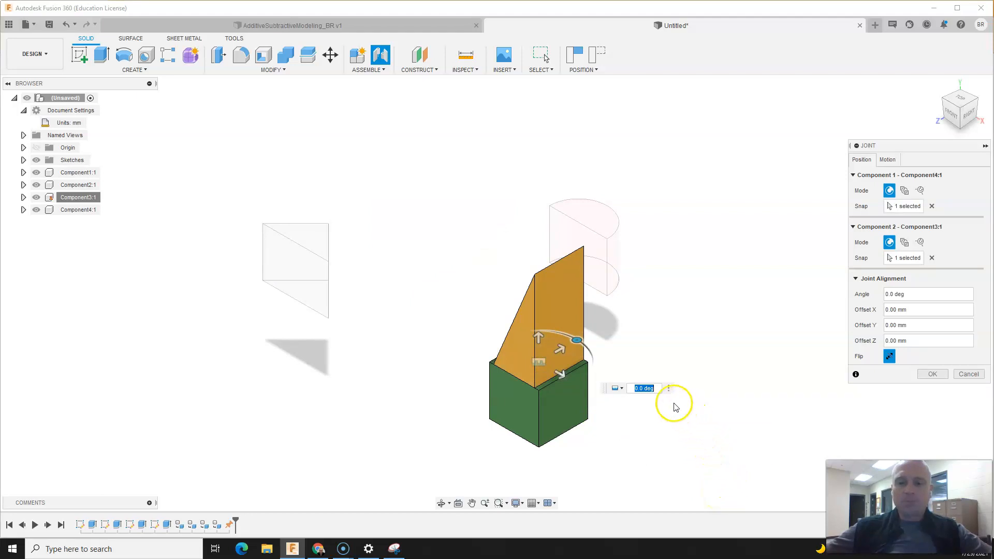
left_click_drag(573, 335, 485, 353)
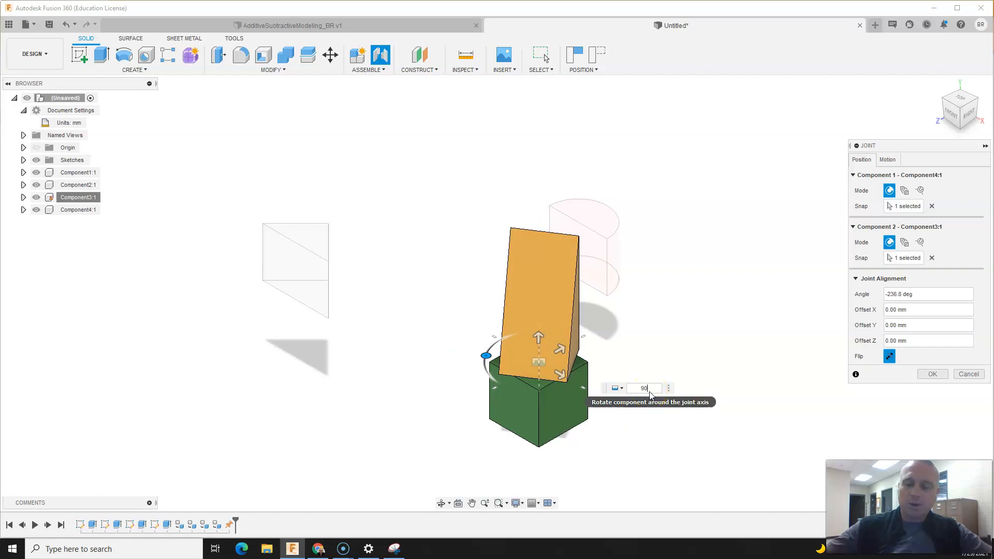
key("Return")
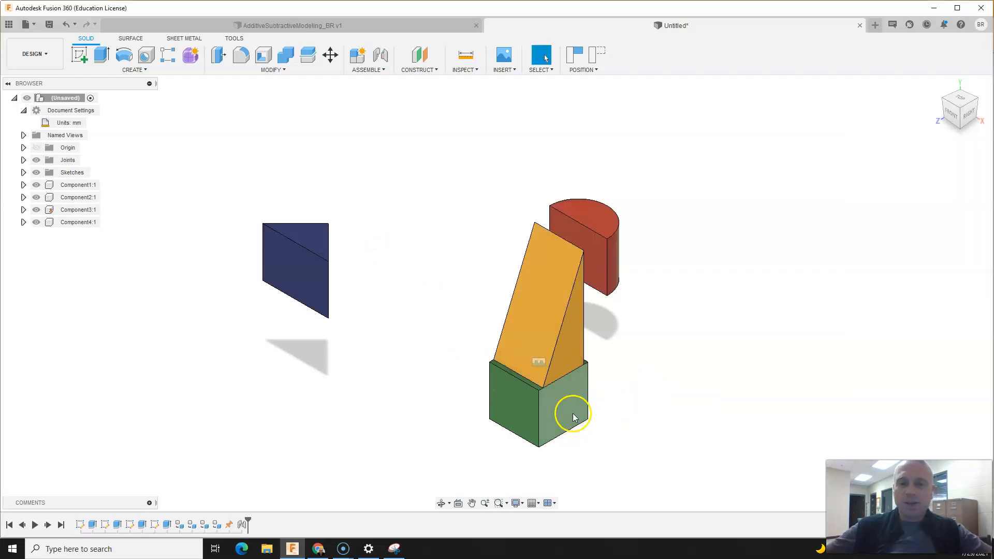
Step: Check the wedge's alignment on the cube from the right and back, delete their joint, and move the blue prism farther away
left_click(965, 114)
scroll(437, 265, "up", 1)
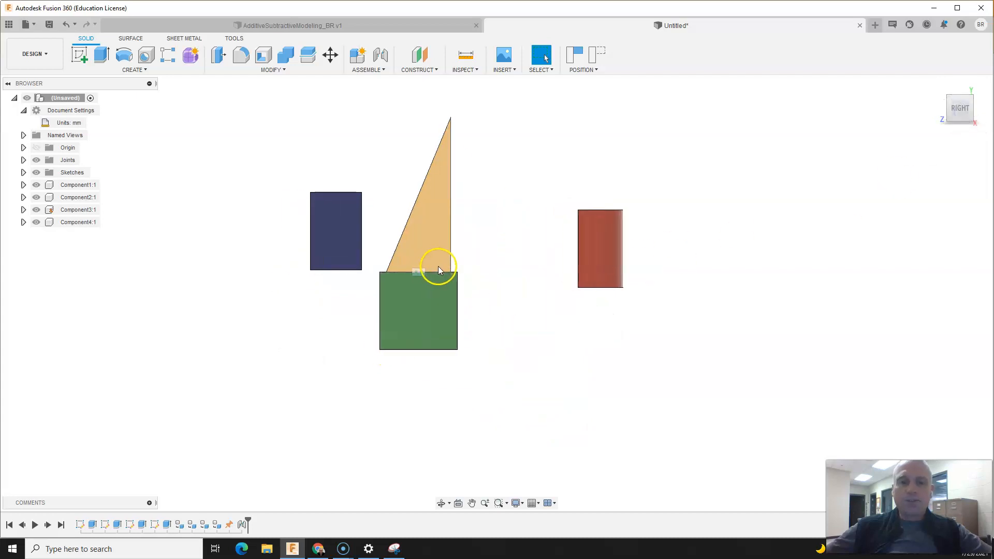
left_click(978, 110)
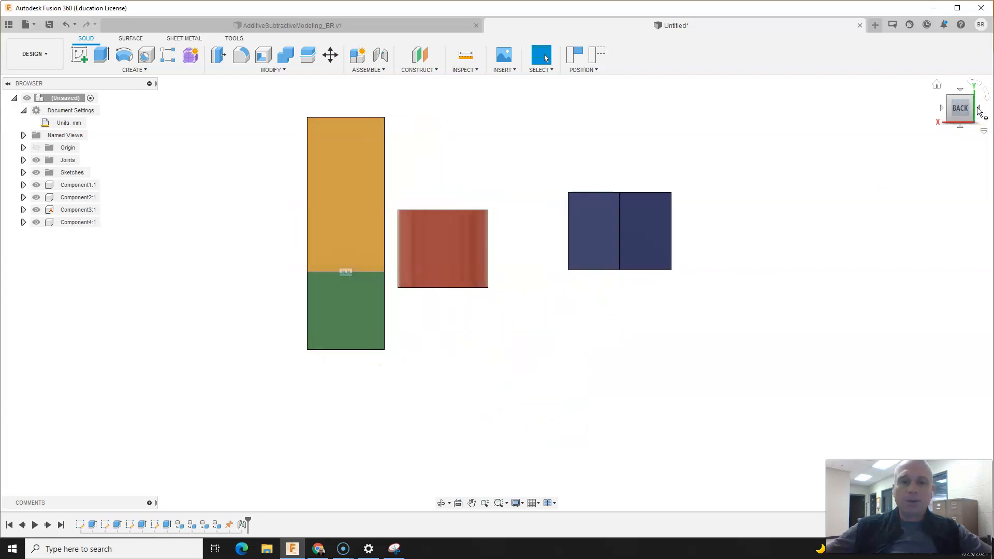
left_click(936, 86)
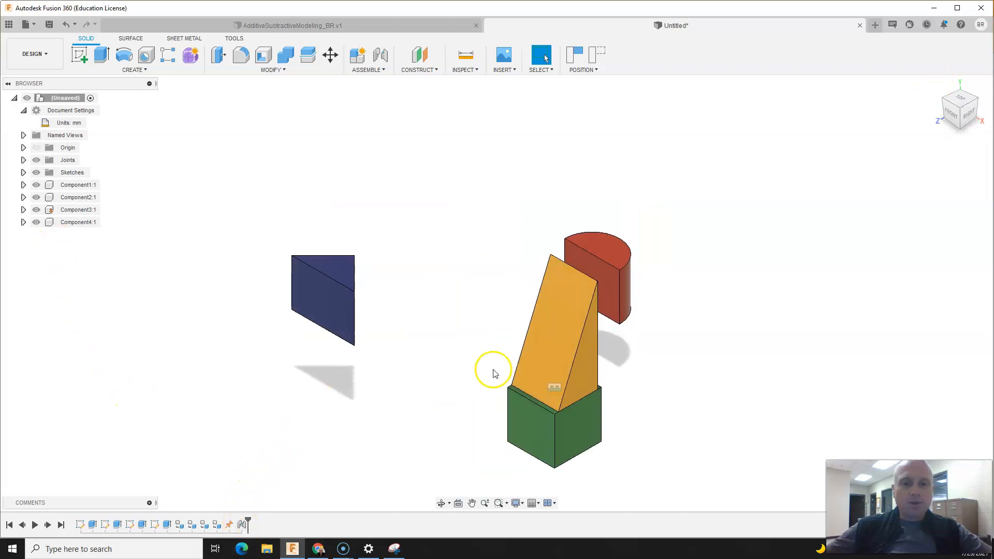
right_click(554, 387)
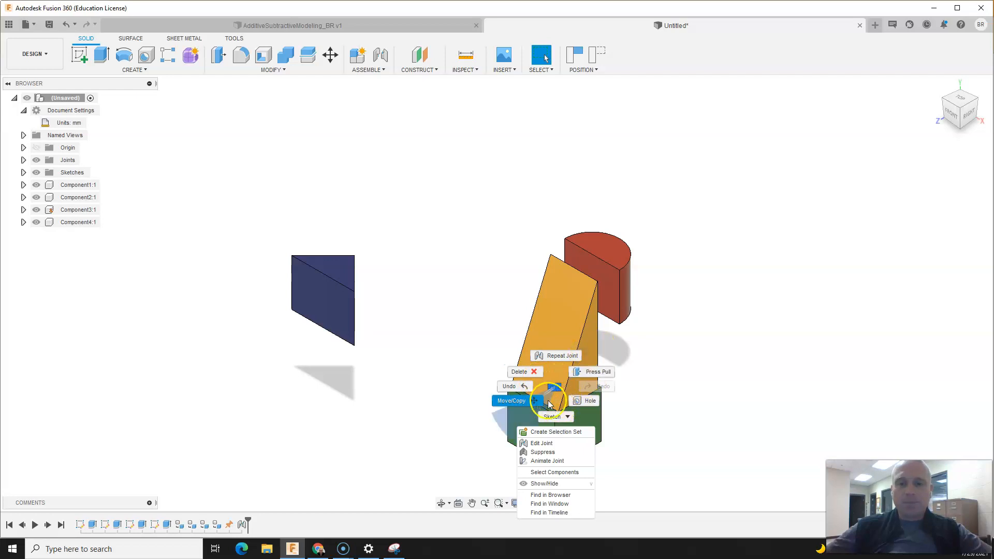
left_click(519, 372)
left_click_drag(324, 282, 230, 316)
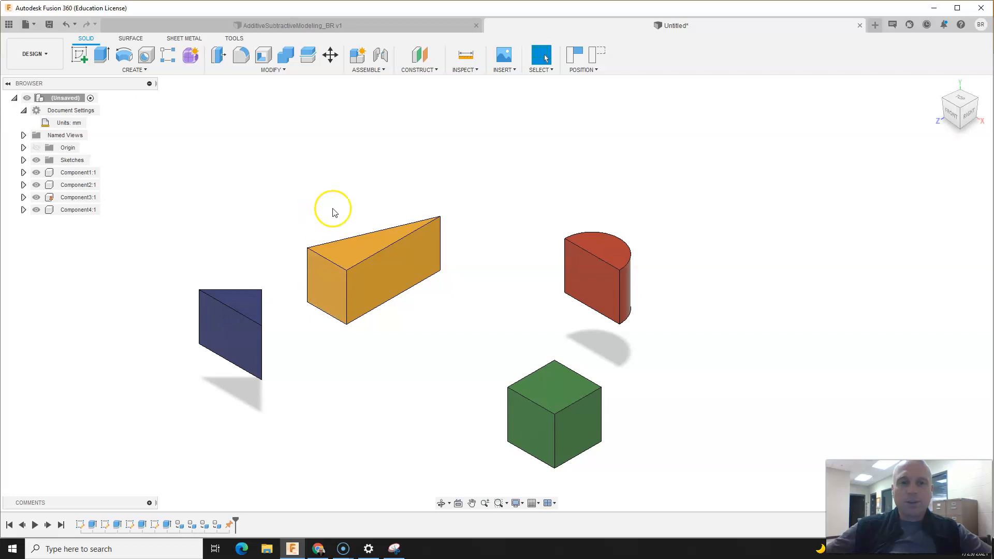
left_click(385, 71)
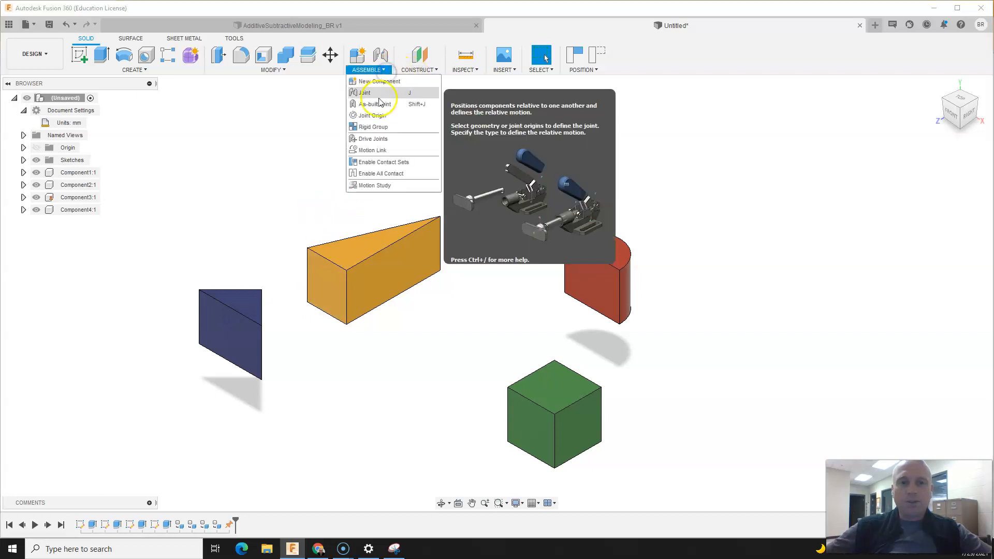
left_click(378, 93)
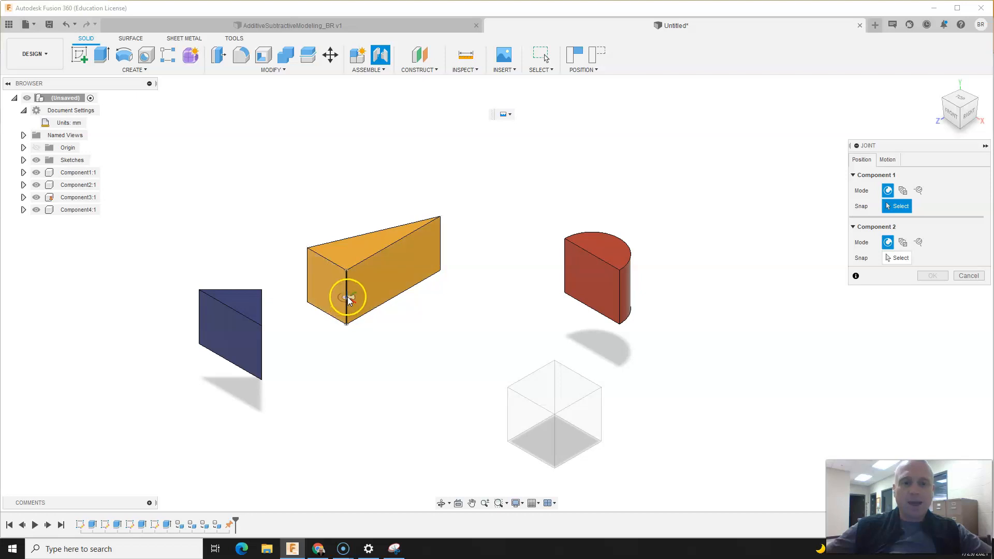
scroll(347, 298, "up", 5)
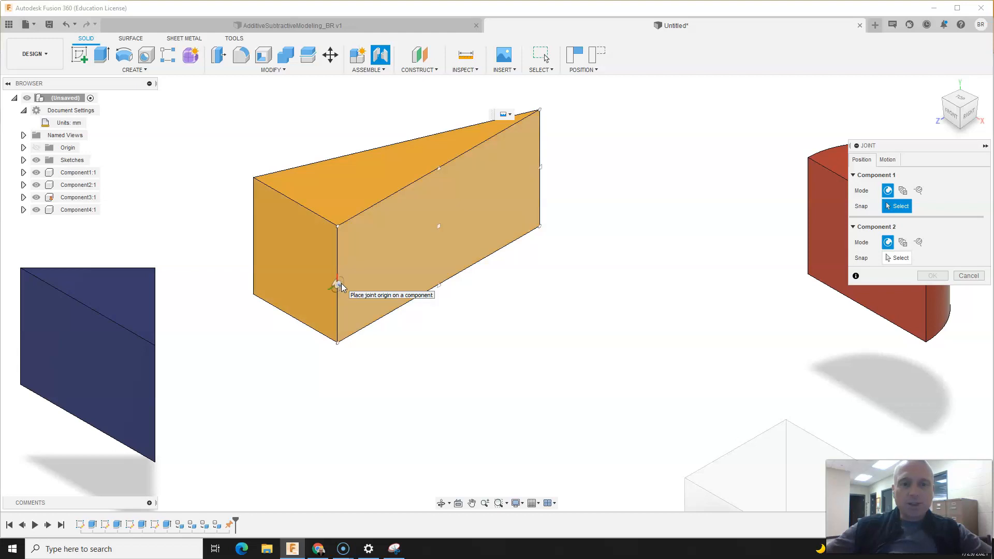
left_click(340, 285)
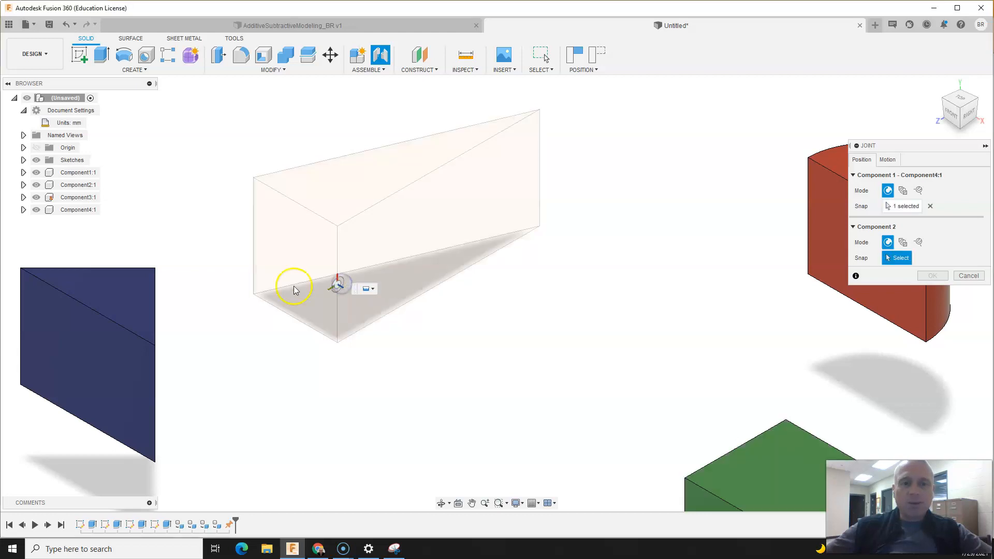
scroll(228, 284, "down", 2)
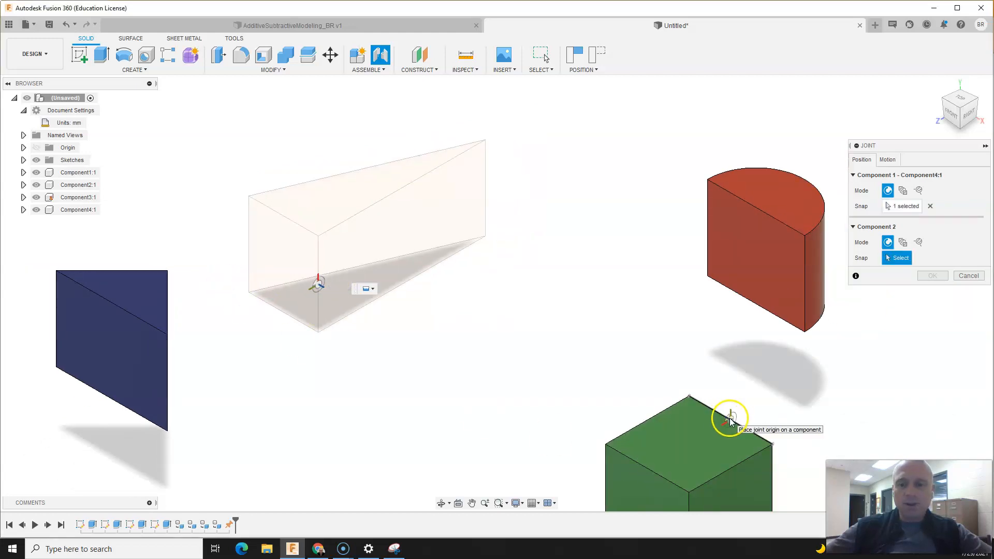
scroll(672, 420, "down", 2)
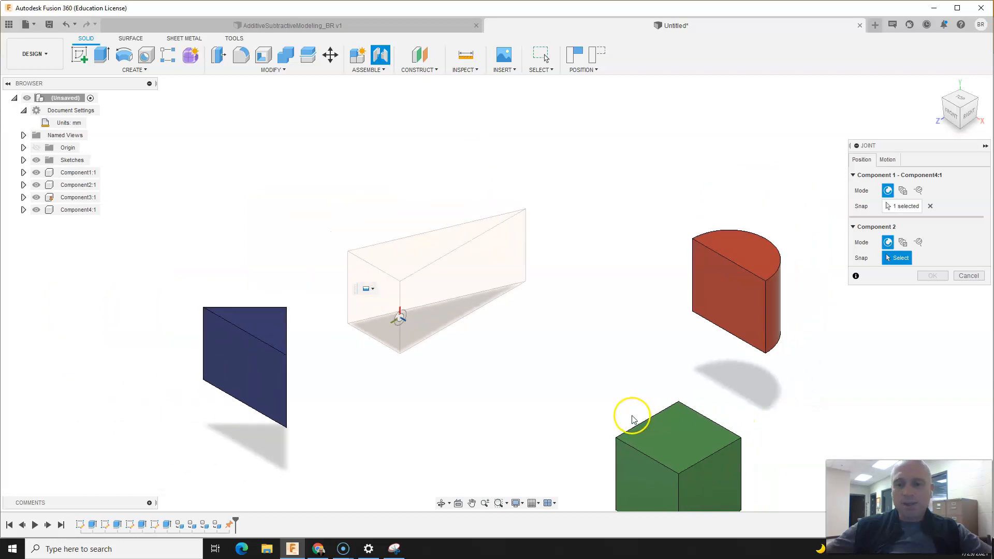
scroll(756, 461, "up", 5)
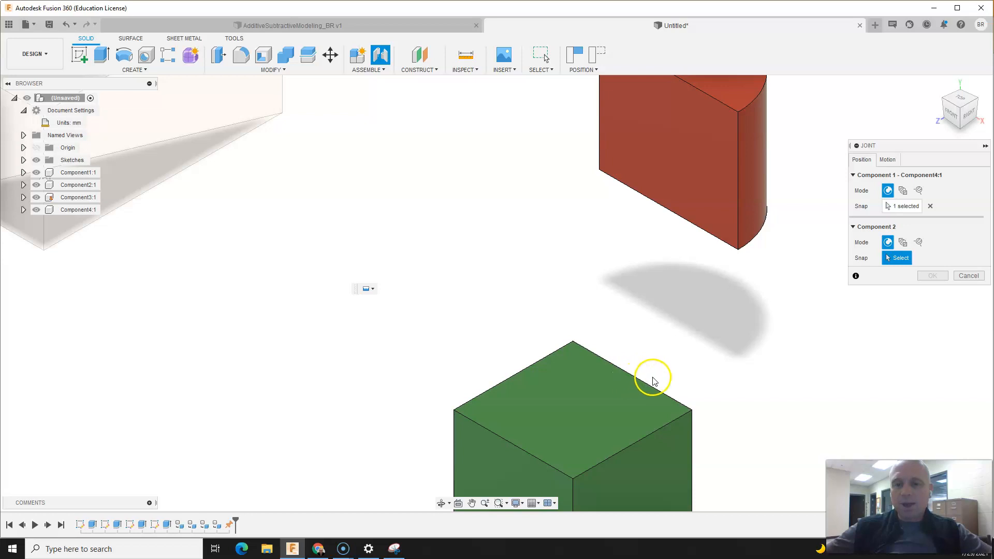
left_click(630, 381)
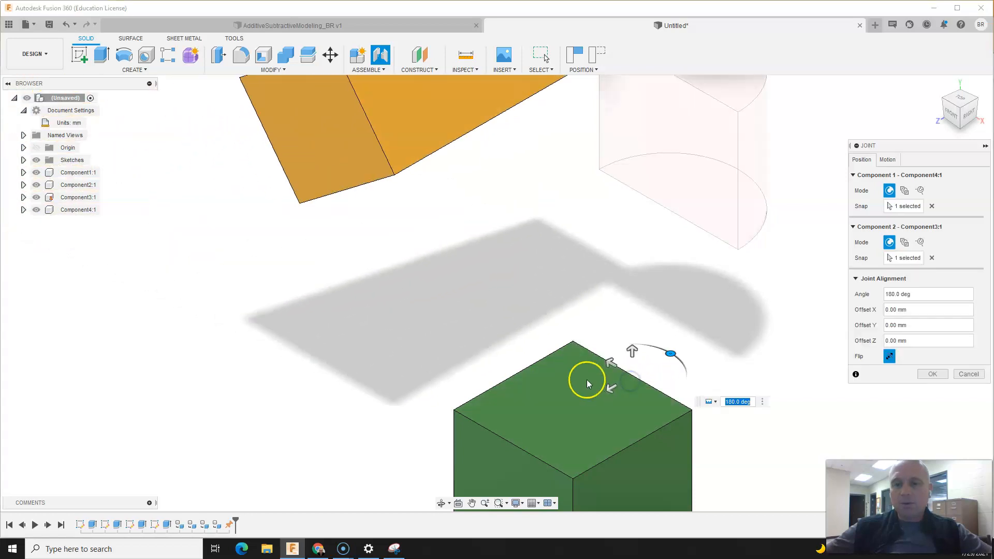
scroll(287, 259, "down", 3)
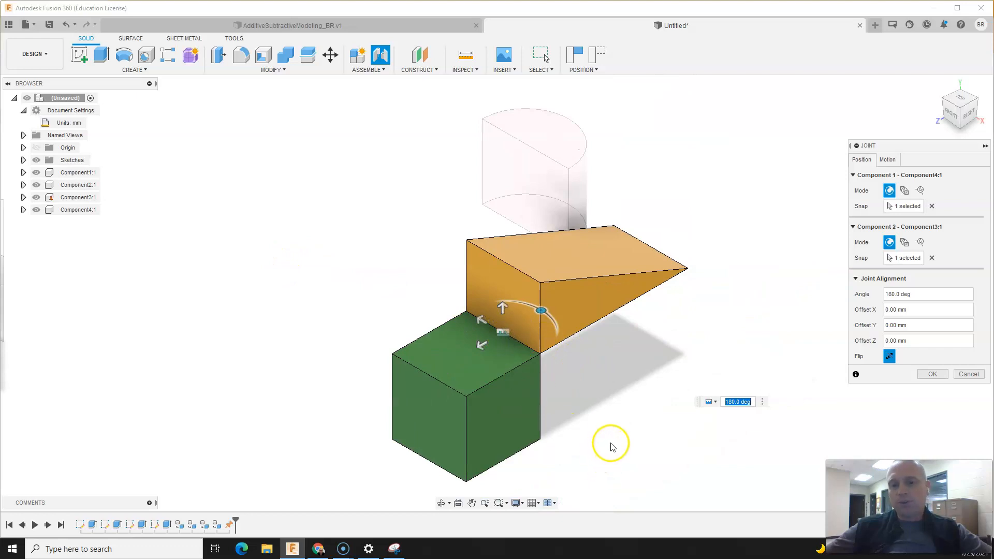
type("`")
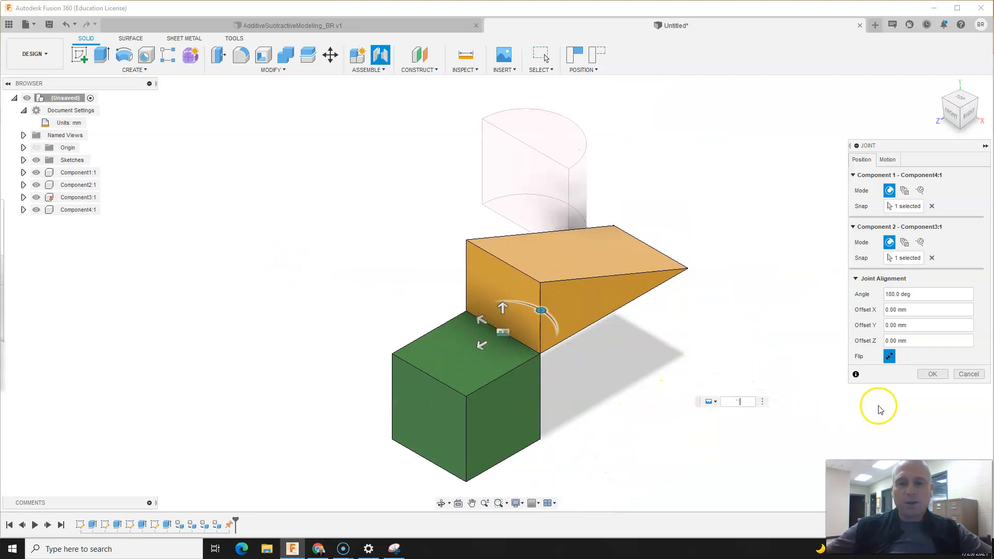
key("Escape")
Step: Start a joint from the midpoint of the yellow wedge's near vertical edge to the midpoint of the green cube's top back-right edge
scroll(828, 405, "down", 2)
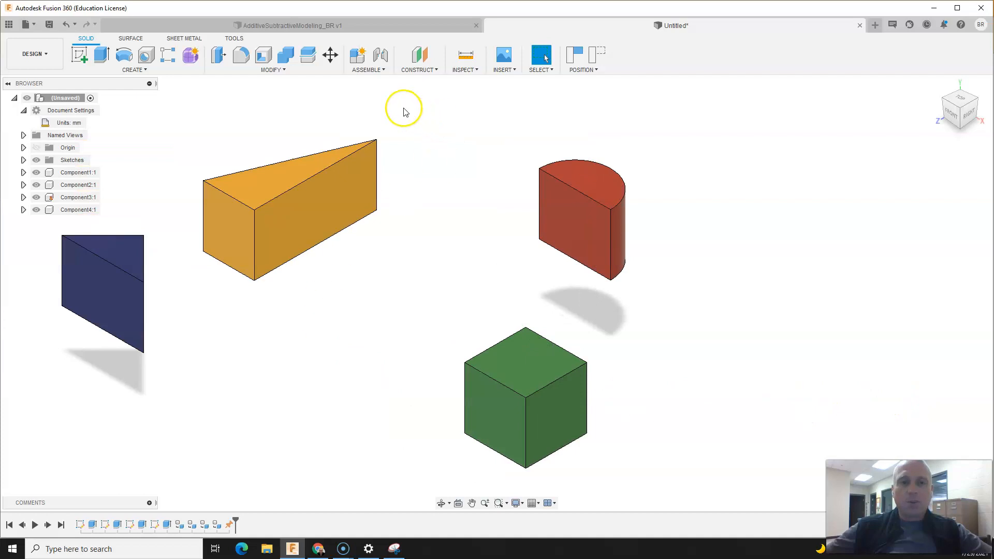
left_click(383, 69)
left_click(371, 93)
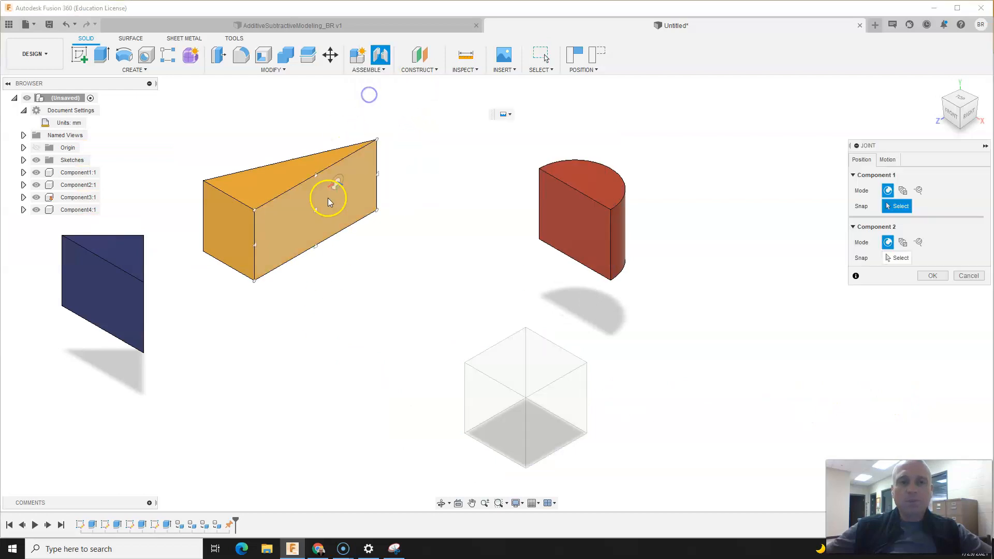
left_click(252, 242)
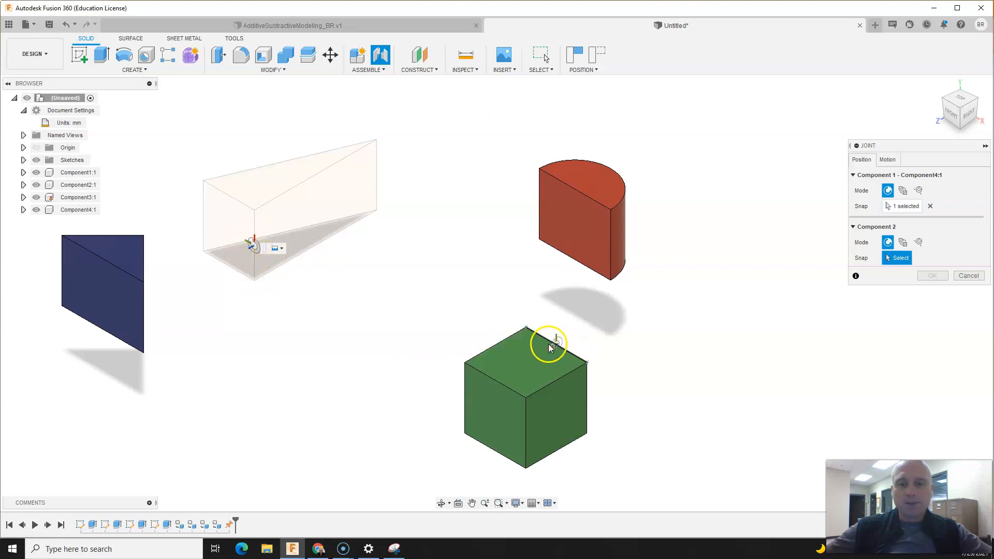
scroll(564, 352, "up", 2)
scroll(568, 359, "up", 2)
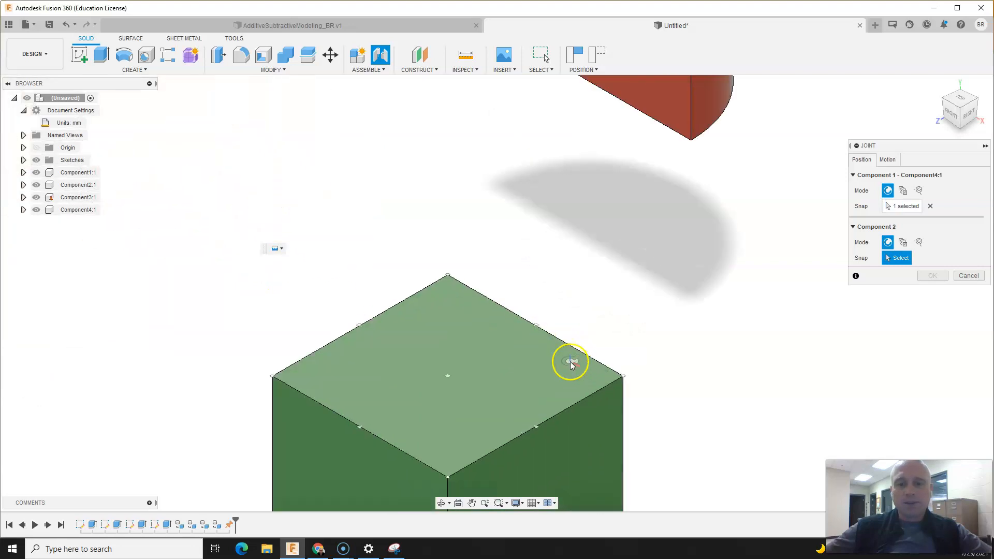
left_click(533, 334)
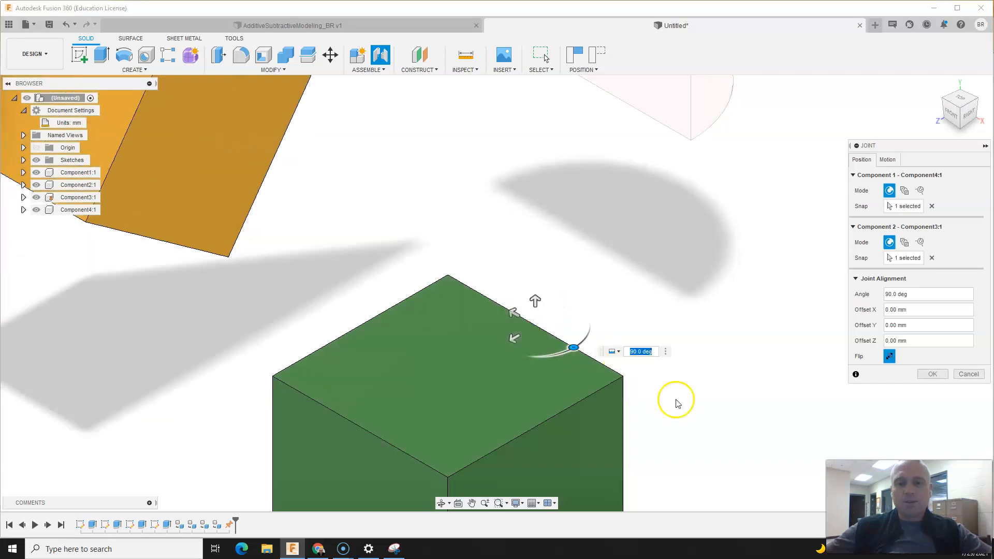
Step: Set the joint angle to 180 degrees, complete the rigid joint, and check the wedge's alignment on the cube
scroll(740, 452, "down", 4)
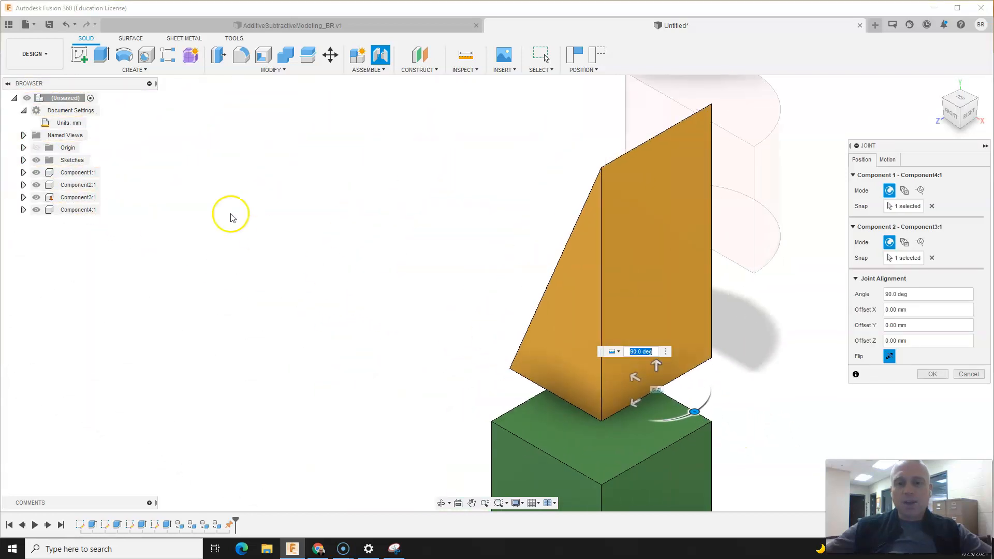
scroll(176, 173, "down", 3)
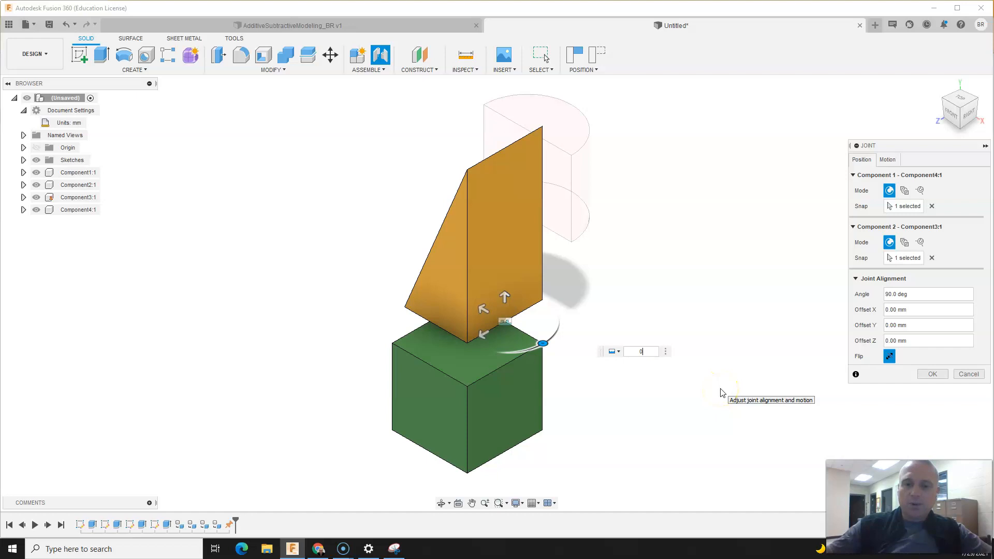
key("Return")
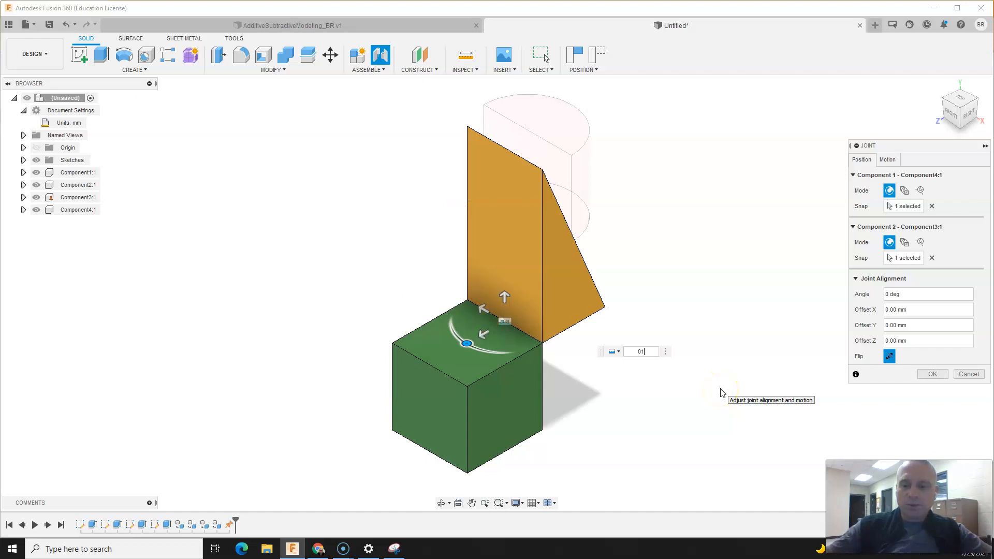
key("Return")
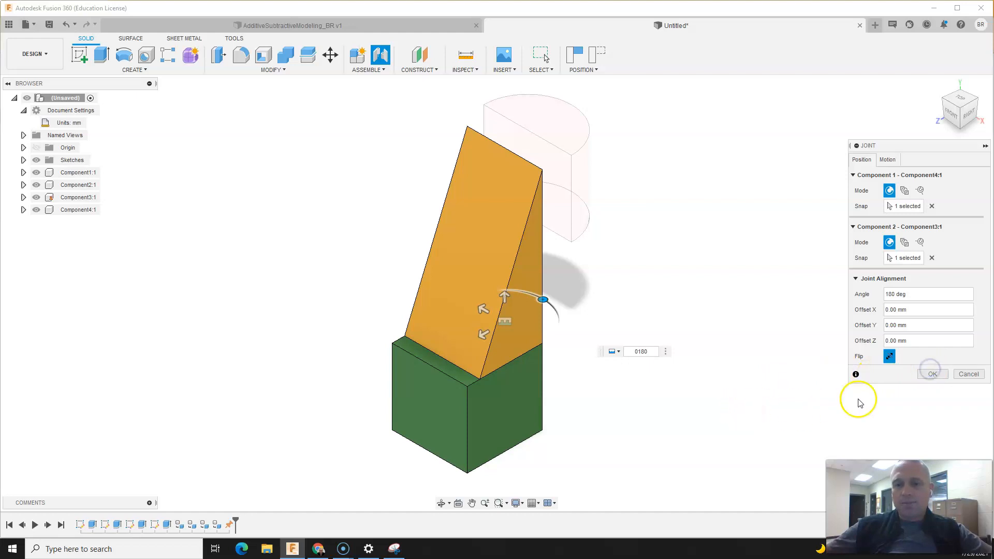
left_click(929, 373)
left_click(508, 242)
left_click(572, 411)
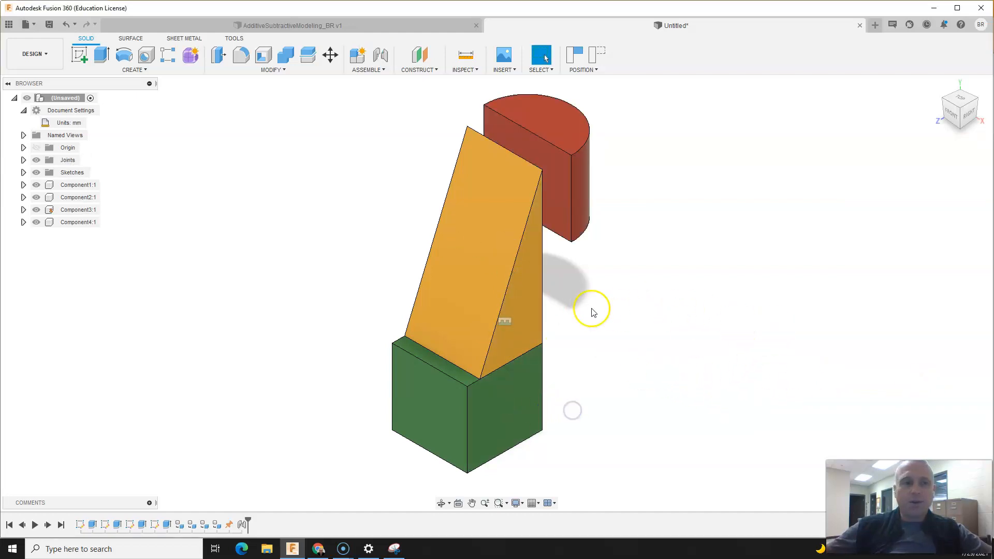
scroll(592, 310, "down", 2)
left_click(964, 116)
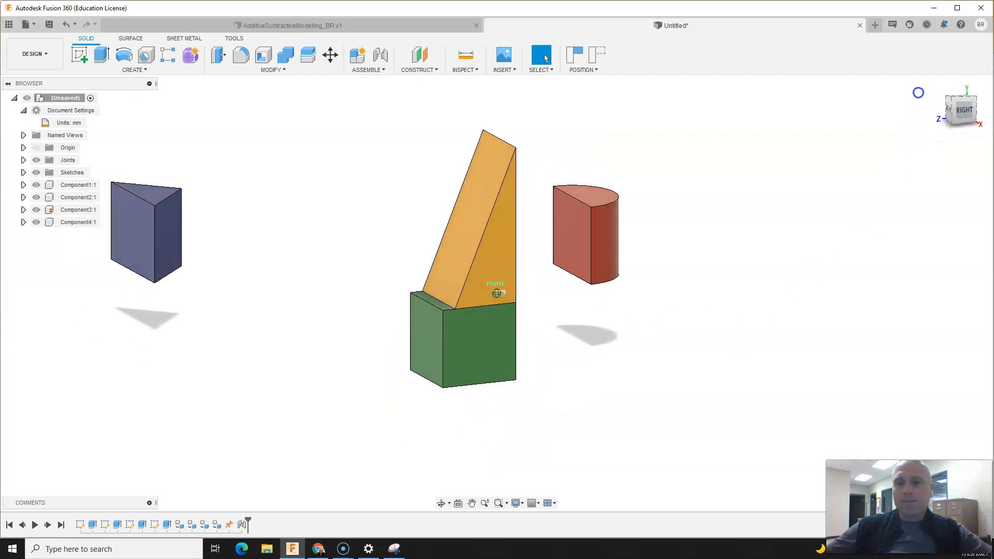
left_click(937, 88)
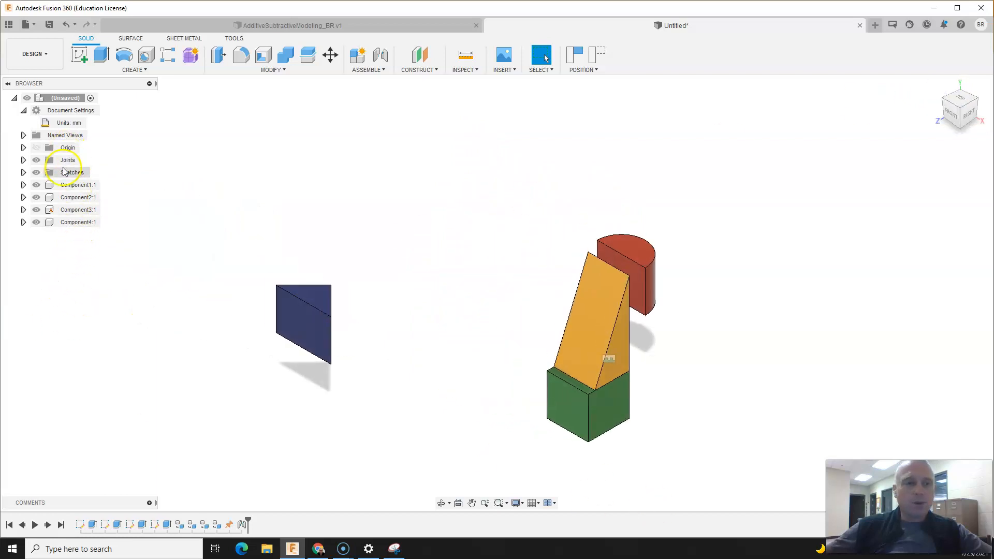
Step: Expand the list of joints and hide the Rigid2 joint symbol
left_click(23, 161)
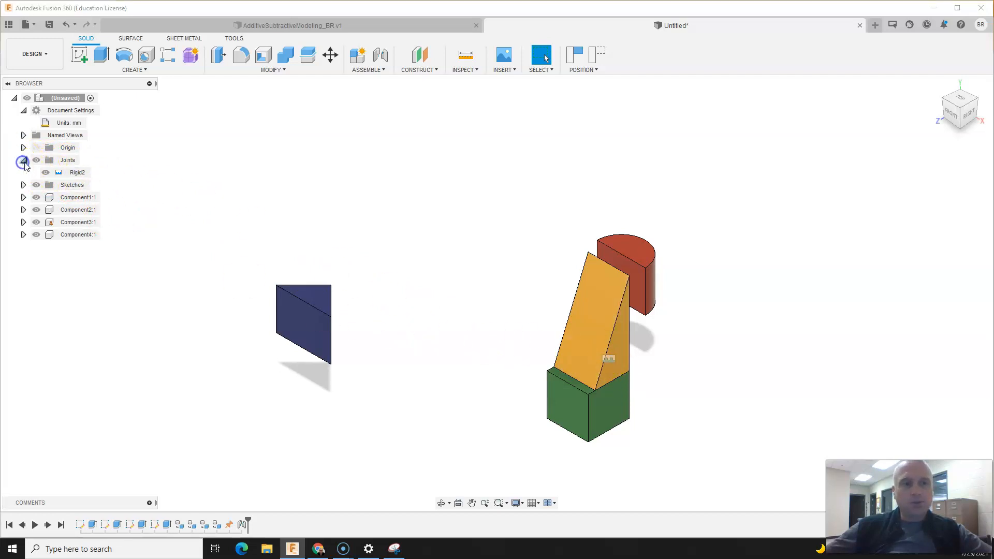
right_click(74, 175)
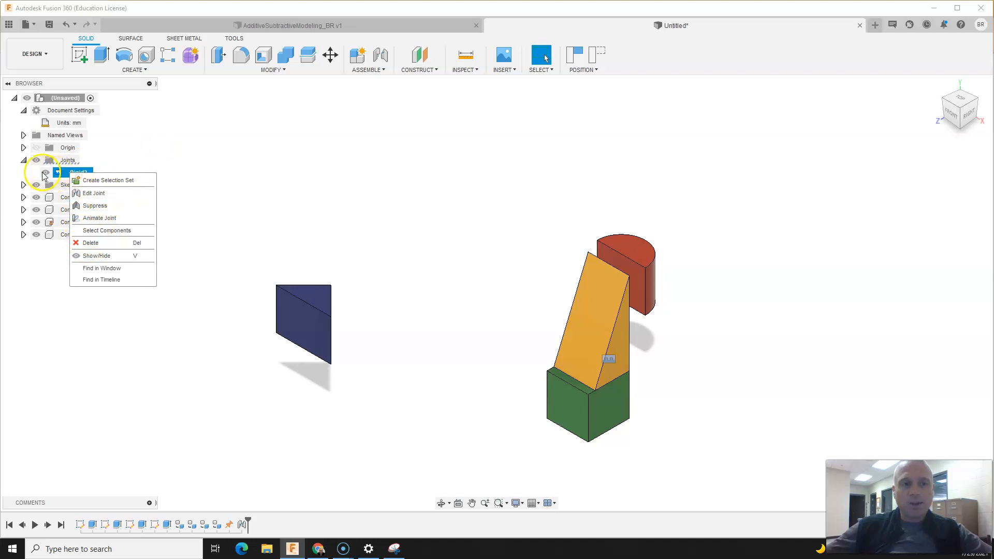
left_click(44, 173)
left_click(169, 165)
left_click(46, 173)
left_click(45, 173)
left_click(243, 165)
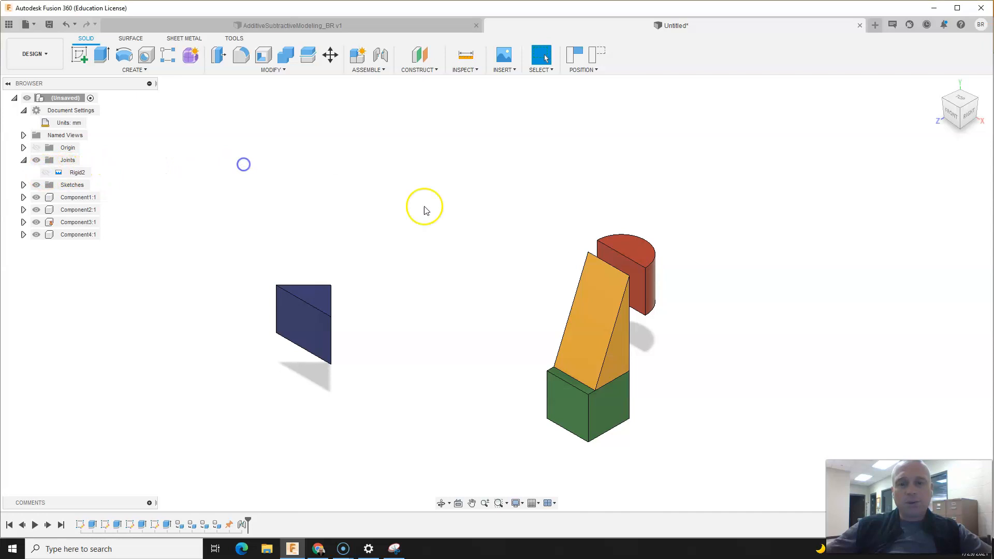
Step: Move the blue prism freely closer to the joined wedge and cube
scroll(658, 421, "down", 1)
scroll(647, 433, "up", 4)
scroll(650, 435, "down", 1)
left_click_drag(178, 229, 326, 222)
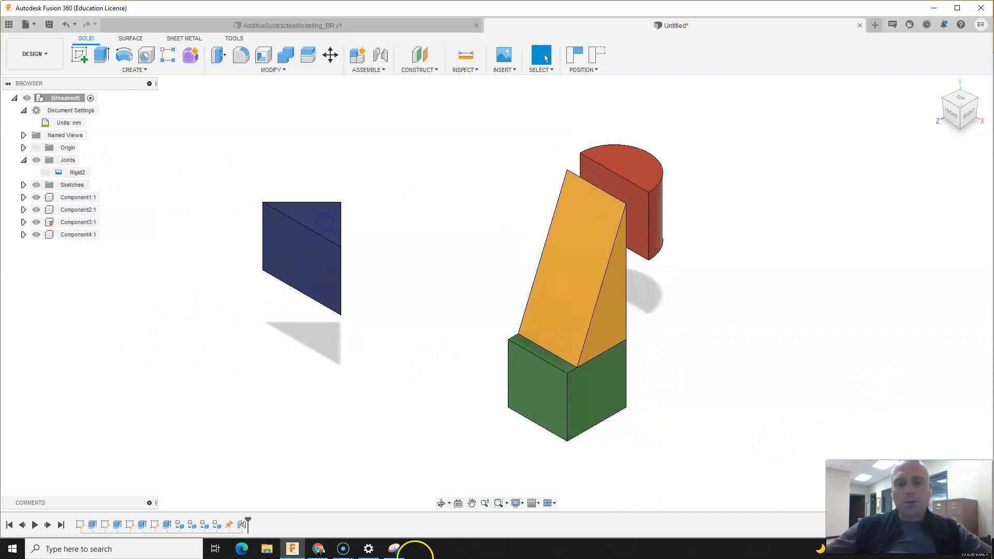